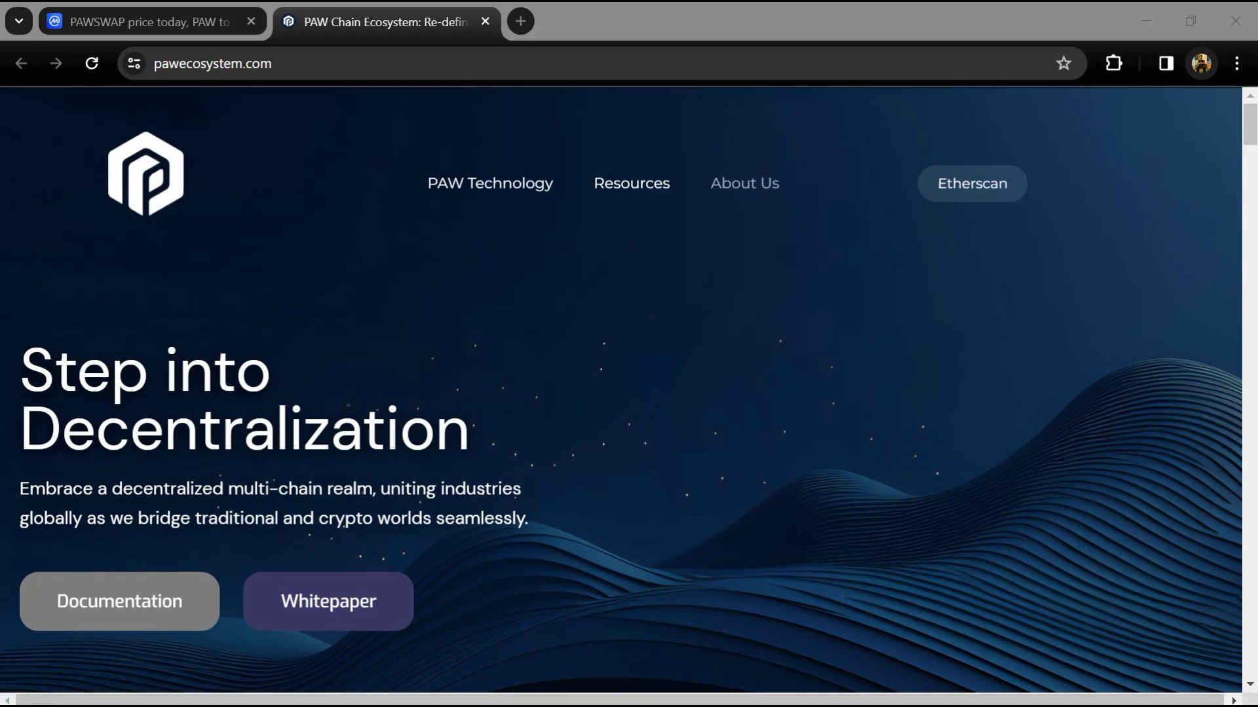
{"action": "scroll", "coordinate": [581, 226], "scroll_direction": "down", "scroll_amount": 3}
{"action": "scroll", "coordinate": [638, 264], "scroll_direction": "down", "scroll_amount": 3}
{"action": "scroll", "coordinate": [678, 298], "scroll_direction": "down", "scroll_amount": 4}
{"action": "scroll", "coordinate": [678, 298], "scroll_direction": "down", "scroll_amount": 4}
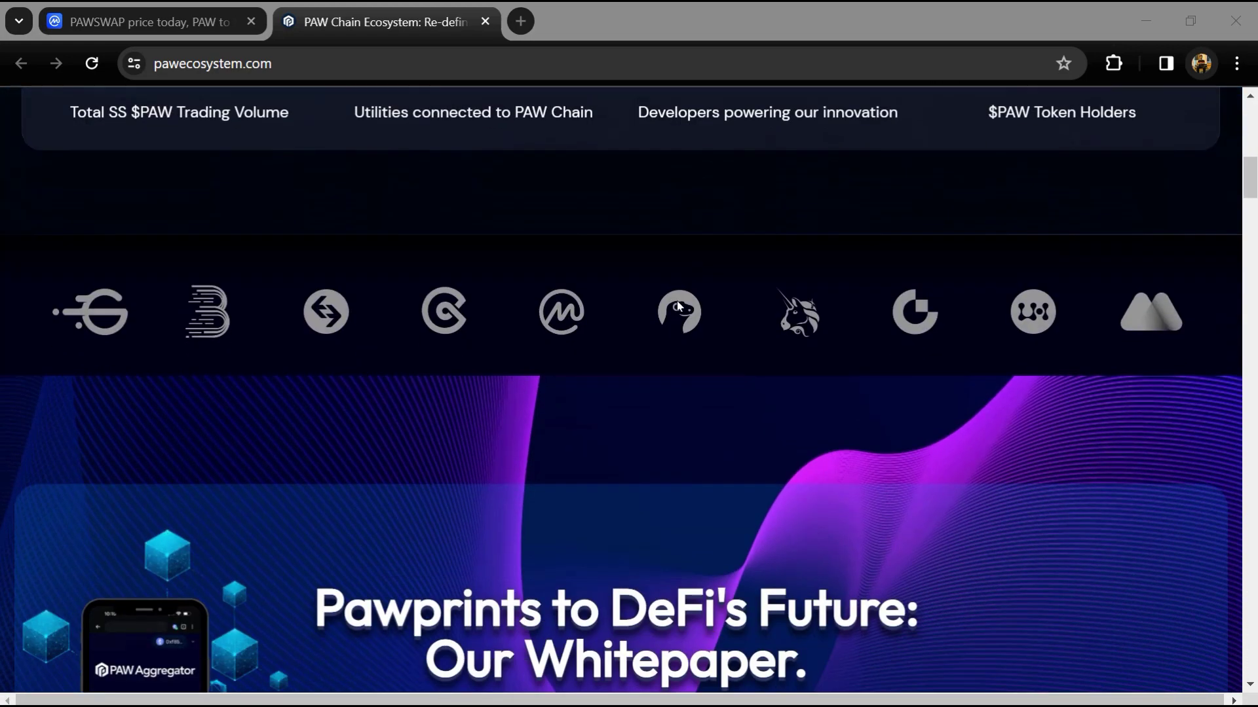
{"action": "scroll", "coordinate": [676, 305], "scroll_direction": "down", "scroll_amount": 4}
{"action": "scroll", "coordinate": [681, 309], "scroll_direction": "down", "scroll_amount": 2}
{"action": "scroll", "coordinate": [681, 310], "scroll_direction": "down", "scroll_amount": 3}
{"action": "scroll", "coordinate": [681, 310], "scroll_direction": "down", "scroll_amount": 4}
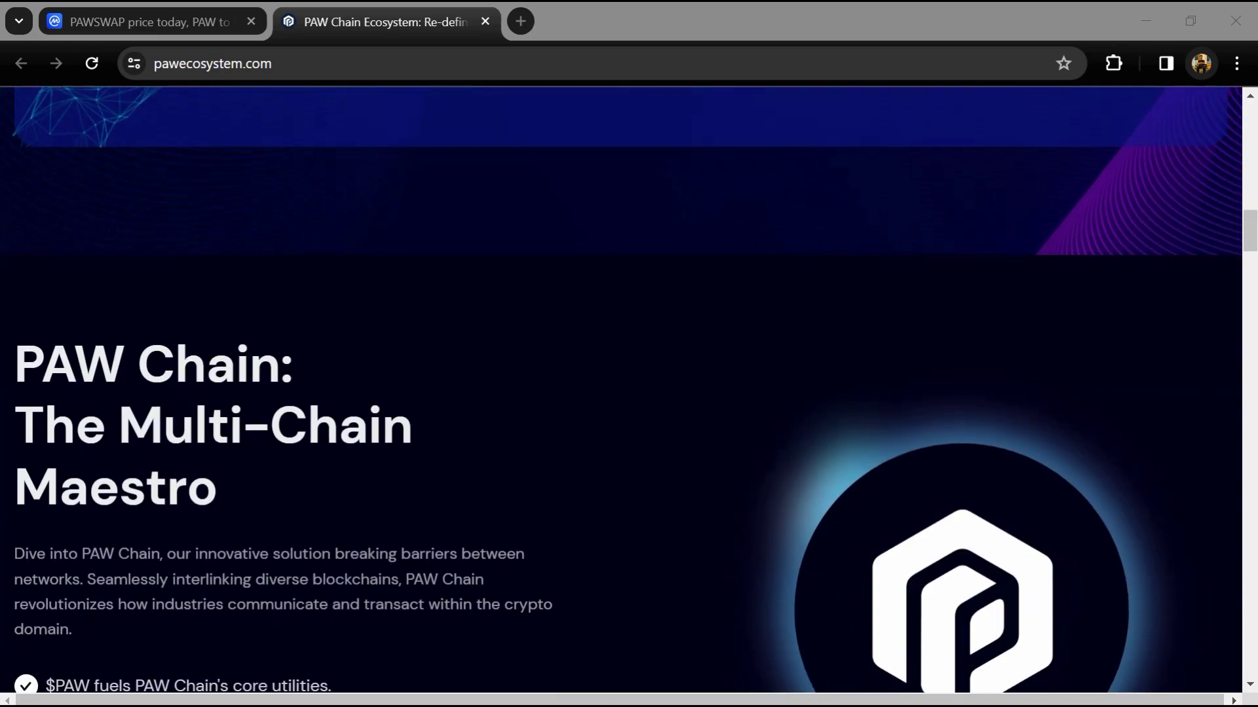
{"action": "scroll", "coordinate": [681, 310], "scroll_direction": "down", "scroll_amount": 3}
{"action": "scroll", "coordinate": [681, 310], "scroll_direction": "down", "scroll_amount": 3}
{"action": "scroll", "coordinate": [681, 309], "scroll_direction": "down", "scroll_amount": 3}
{"action": "scroll", "coordinate": [681, 310], "scroll_direction": "down", "scroll_amount": 4}
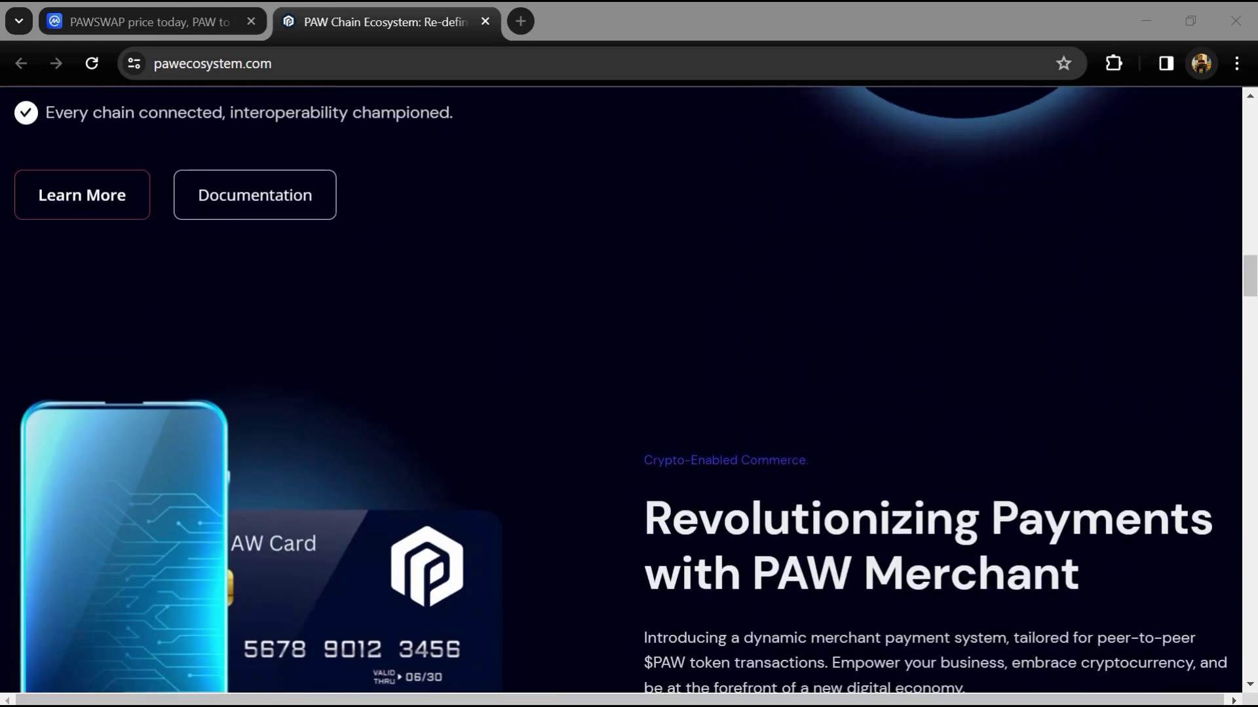
{"action": "scroll", "coordinate": [681, 310], "scroll_direction": "down", "scroll_amount": 3}
{"action": "scroll", "coordinate": [681, 310], "scroll_direction": "down", "scroll_amount": 2}
{"action": "scroll", "coordinate": [681, 310], "scroll_direction": "down", "scroll_amount": 3}
{"action": "scroll", "coordinate": [681, 310], "scroll_direction": "down", "scroll_amount": 3}
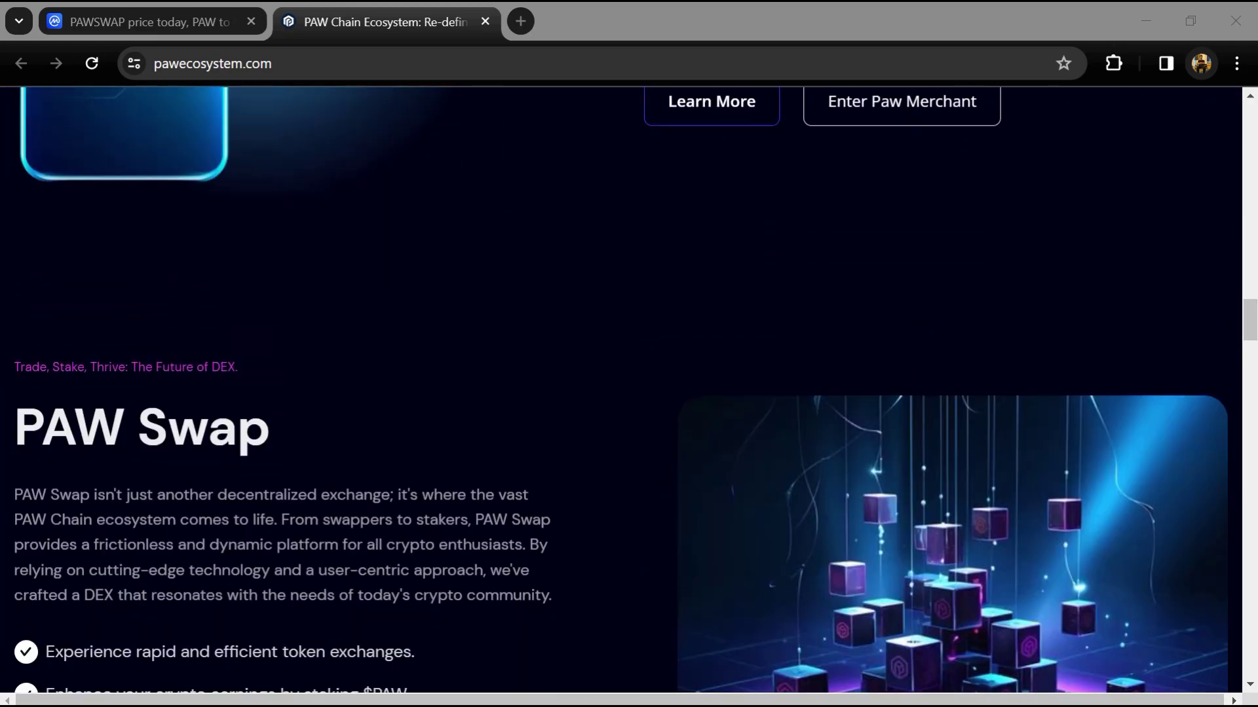
{"action": "scroll", "coordinate": [681, 309], "scroll_direction": "down", "scroll_amount": 3}
{"action": "scroll", "coordinate": [680, 310], "scroll_direction": "down", "scroll_amount": 2}
{"action": "scroll", "coordinate": [681, 310], "scroll_direction": "down", "scroll_amount": 3}
{"action": "scroll", "coordinate": [682, 309], "scroll_direction": "down", "scroll_amount": 3}
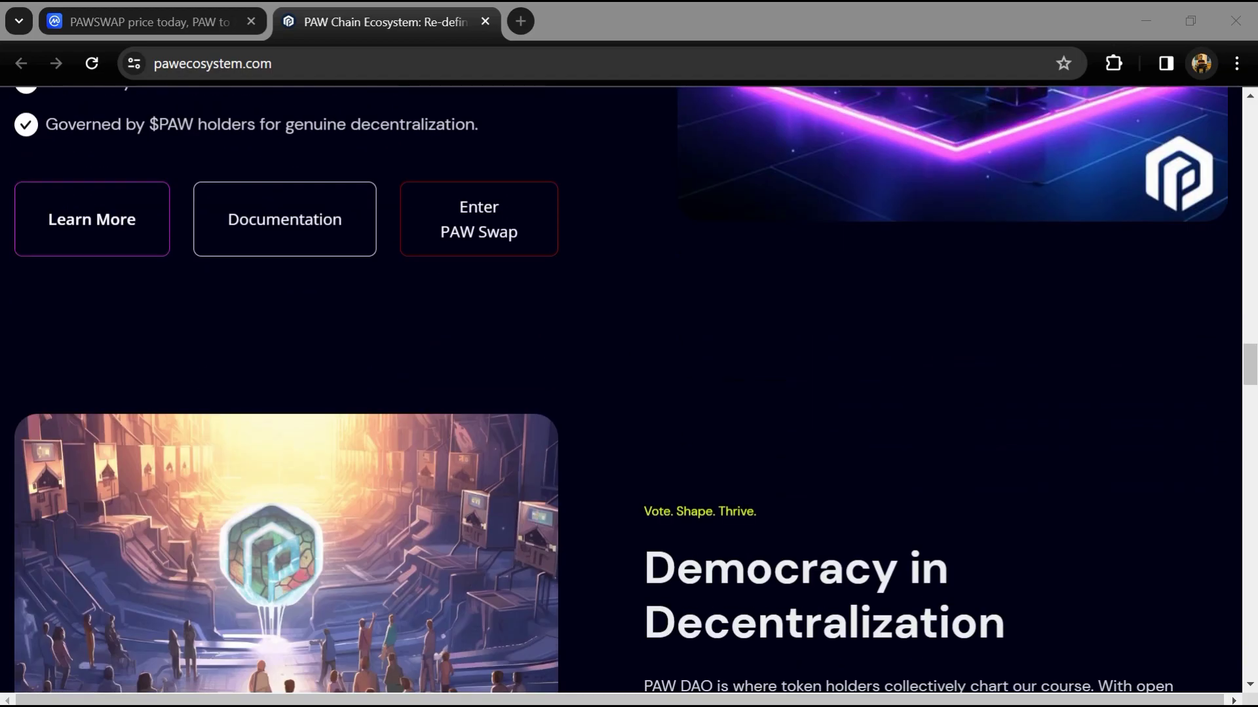
{"action": "scroll", "coordinate": [681, 310], "scroll_direction": "down", "scroll_amount": 3}
{"action": "scroll", "coordinate": [681, 310], "scroll_direction": "down", "scroll_amount": 3}
{"action": "scroll", "coordinate": [681, 309], "scroll_direction": "down", "scroll_amount": 2}
{"action": "scroll", "coordinate": [681, 310], "scroll_direction": "down", "scroll_amount": 3}
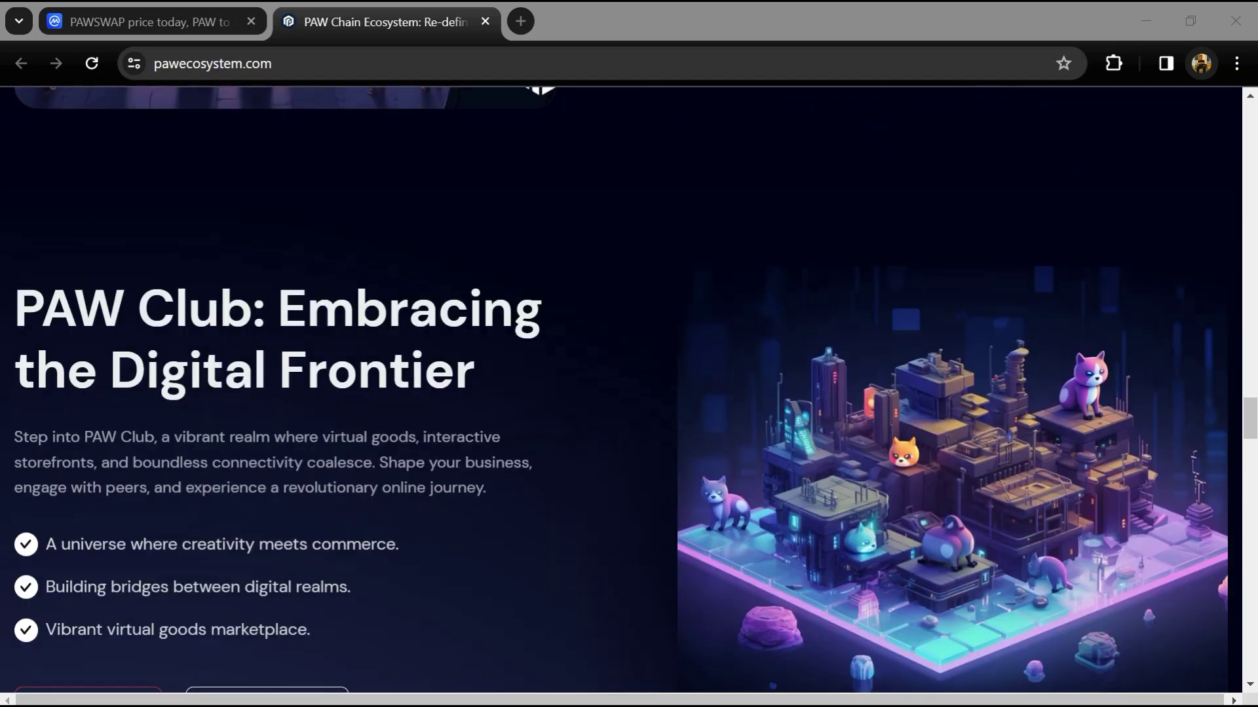
{"action": "scroll", "coordinate": [681, 309], "scroll_direction": "down", "scroll_amount": 3}
{"action": "scroll", "coordinate": [681, 310], "scroll_direction": "down", "scroll_amount": 3}
{"action": "scroll", "coordinate": [681, 309], "scroll_direction": "down", "scroll_amount": 2}
{"action": "scroll", "coordinate": [680, 309], "scroll_direction": "down", "scroll_amount": 3}
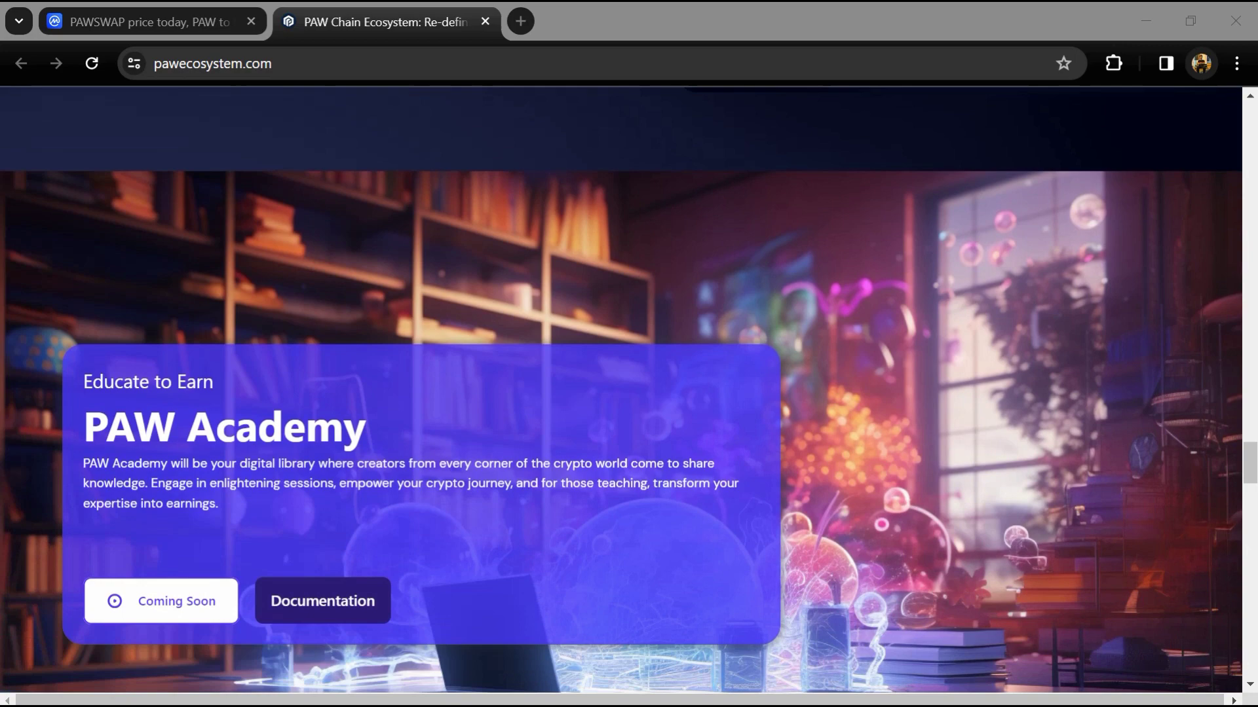
{"action": "scroll", "coordinate": [681, 309], "scroll_direction": "down", "scroll_amount": 3}
{"action": "scroll", "coordinate": [681, 310], "scroll_direction": "down", "scroll_amount": 3}
{"action": "scroll", "coordinate": [680, 310], "scroll_direction": "down", "scroll_amount": 3}
{"action": "scroll", "coordinate": [681, 310], "scroll_direction": "down", "scroll_amount": 2}
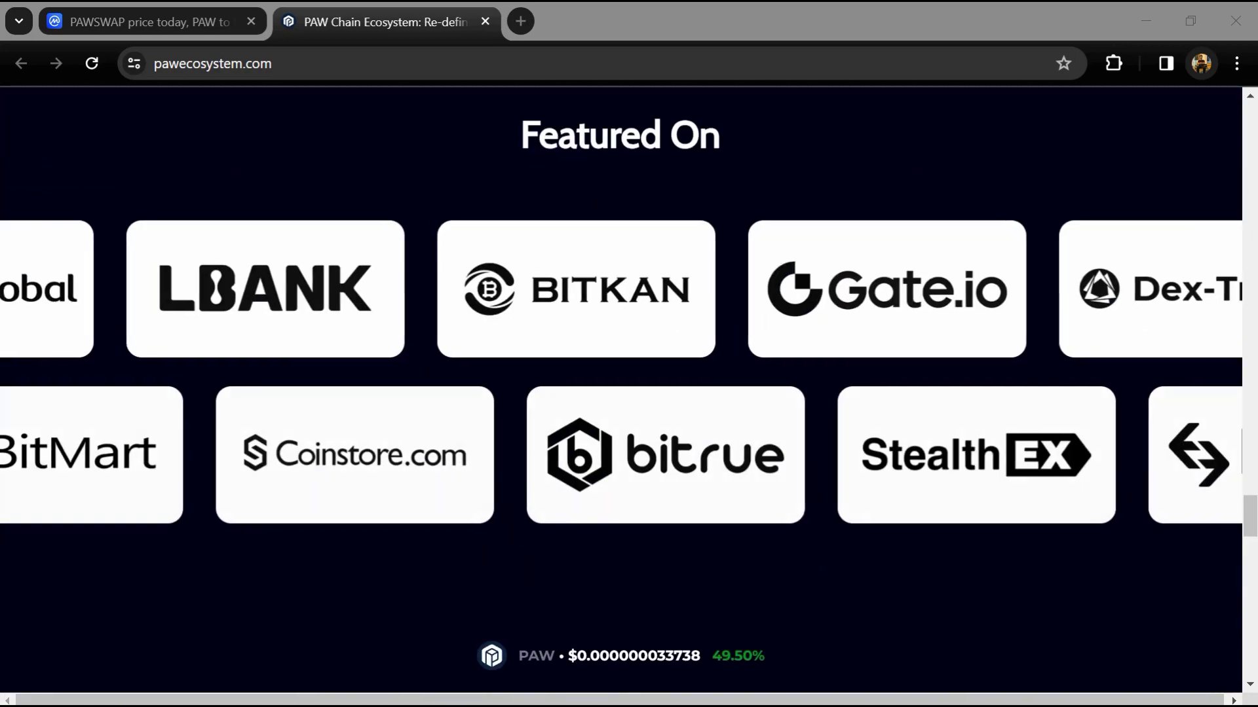
{"action": "scroll", "coordinate": [681, 310], "scroll_direction": "down", "scroll_amount": 3}
{"action": "scroll", "coordinate": [681, 309], "scroll_direction": "down", "scroll_amount": 3}
{"action": "scroll", "coordinate": [682, 309], "scroll_direction": "down", "scroll_amount": 3}
{"action": "scroll", "coordinate": [681, 309], "scroll_direction": "down", "scroll_amount": 3}
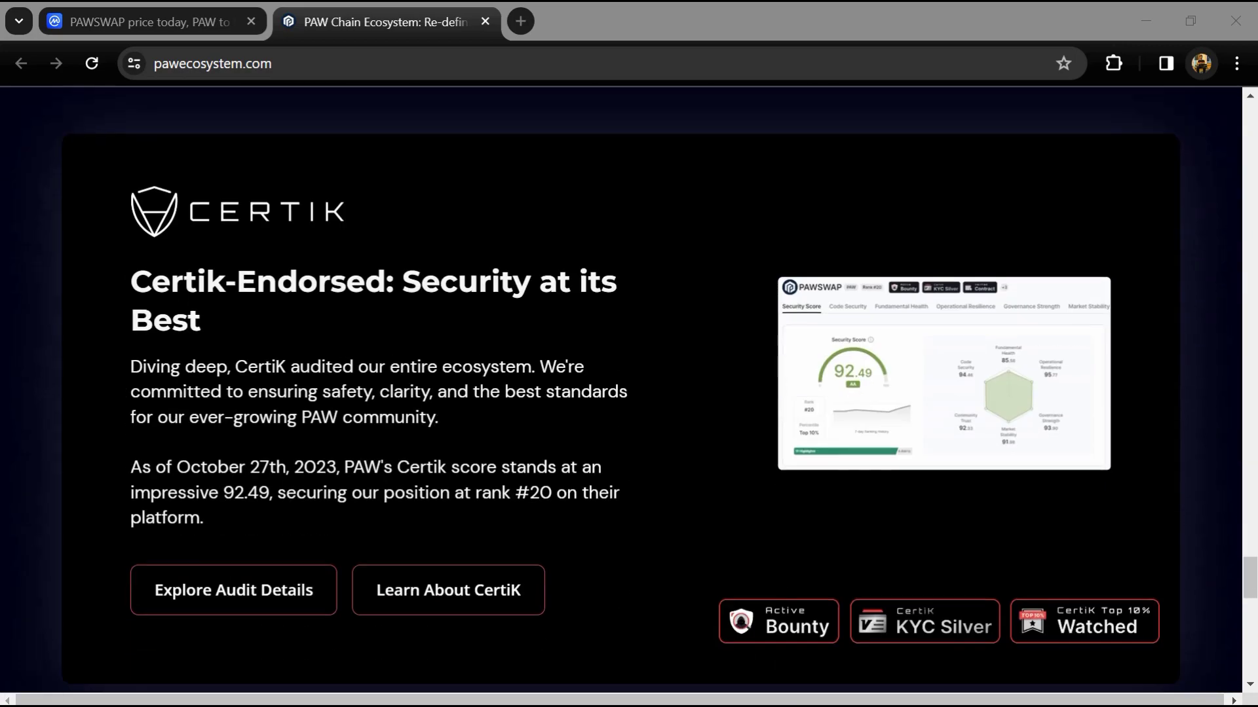
{"action": "scroll", "coordinate": [680, 310], "scroll_direction": "down", "scroll_amount": 2}
{"action": "scroll", "coordinate": [681, 310], "scroll_direction": "down", "scroll_amount": 4}
{"action": "scroll", "coordinate": [681, 310], "scroll_direction": "down", "scroll_amount": 3}
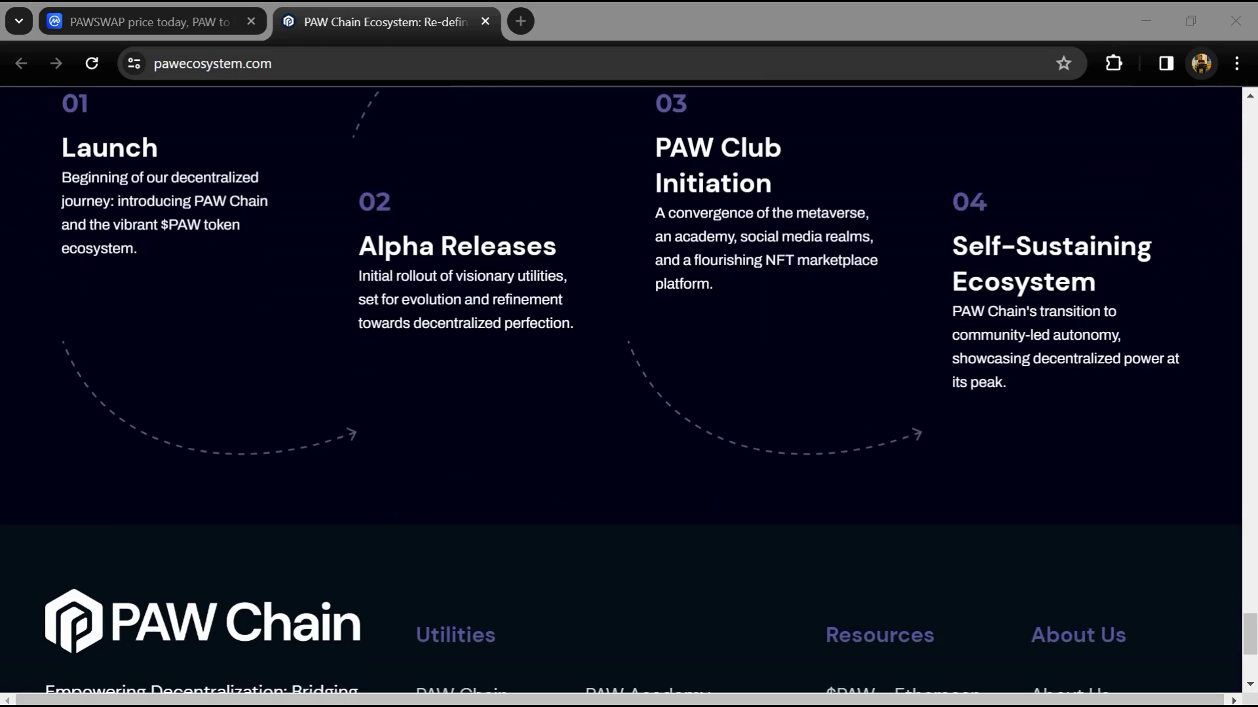
{"action": "scroll", "coordinate": [681, 309], "scroll_direction": "down", "scroll_amount": 3}
{"action": "scroll", "coordinate": [681, 310], "scroll_direction": "down", "scroll_amount": 3}
{"action": "scroll", "coordinate": [681, 310], "scroll_direction": "up", "scroll_amount": 3}
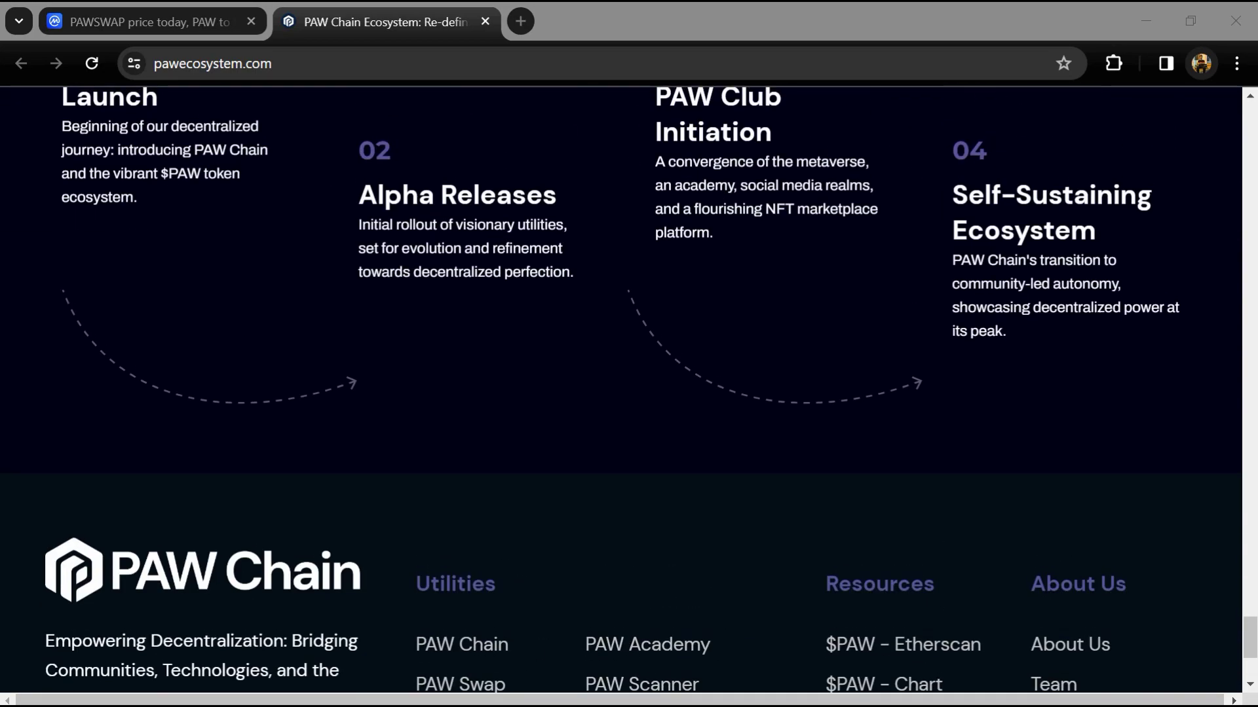
{"action": "scroll", "coordinate": [680, 310], "scroll_direction": "up", "scroll_amount": 3}
{"action": "scroll", "coordinate": [681, 310], "scroll_direction": "up", "scroll_amount": 3}
{"action": "scroll", "coordinate": [681, 309], "scroll_direction": "up", "scroll_amount": 3}
{"action": "scroll", "coordinate": [681, 309], "scroll_direction": "up", "scroll_amount": 3}
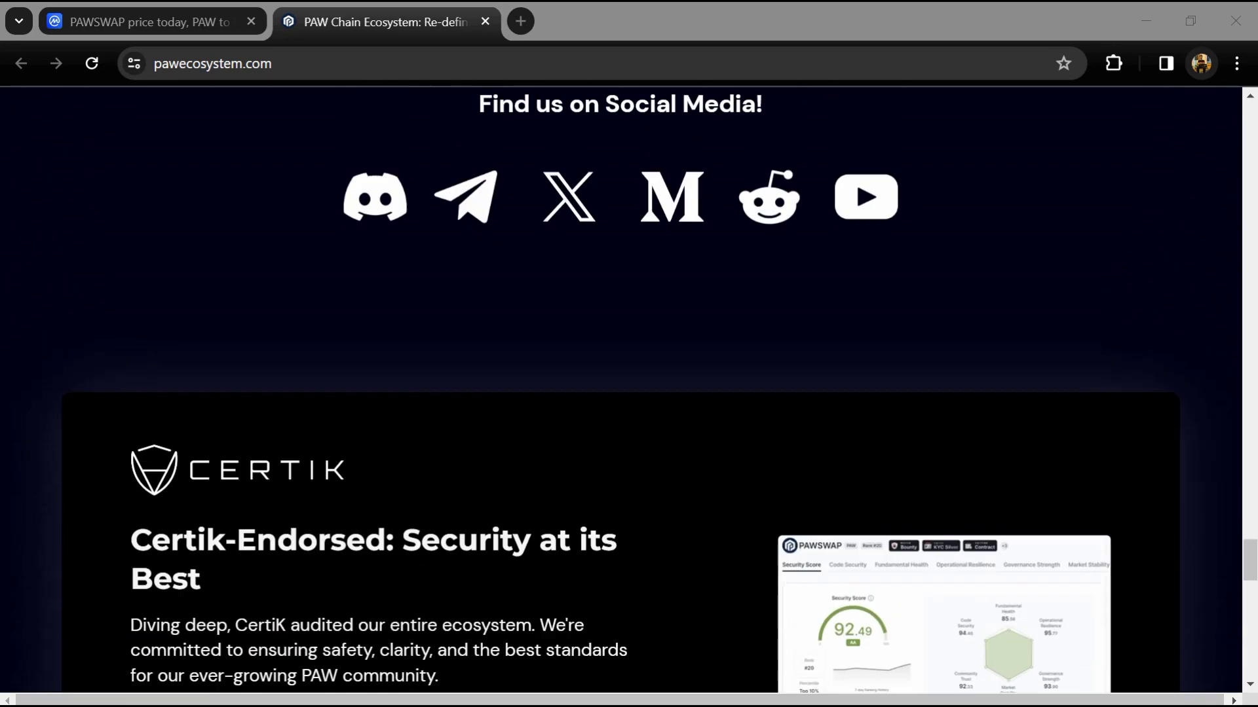
{"action": "scroll", "coordinate": [681, 310], "scroll_direction": "up", "scroll_amount": 3}
{"action": "scroll", "coordinate": [681, 310], "scroll_direction": "up", "scroll_amount": 2}
{"action": "scroll", "coordinate": [682, 310], "scroll_direction": "up", "scroll_amount": 3}
{"action": "scroll", "coordinate": [681, 309], "scroll_direction": "up", "scroll_amount": 3}
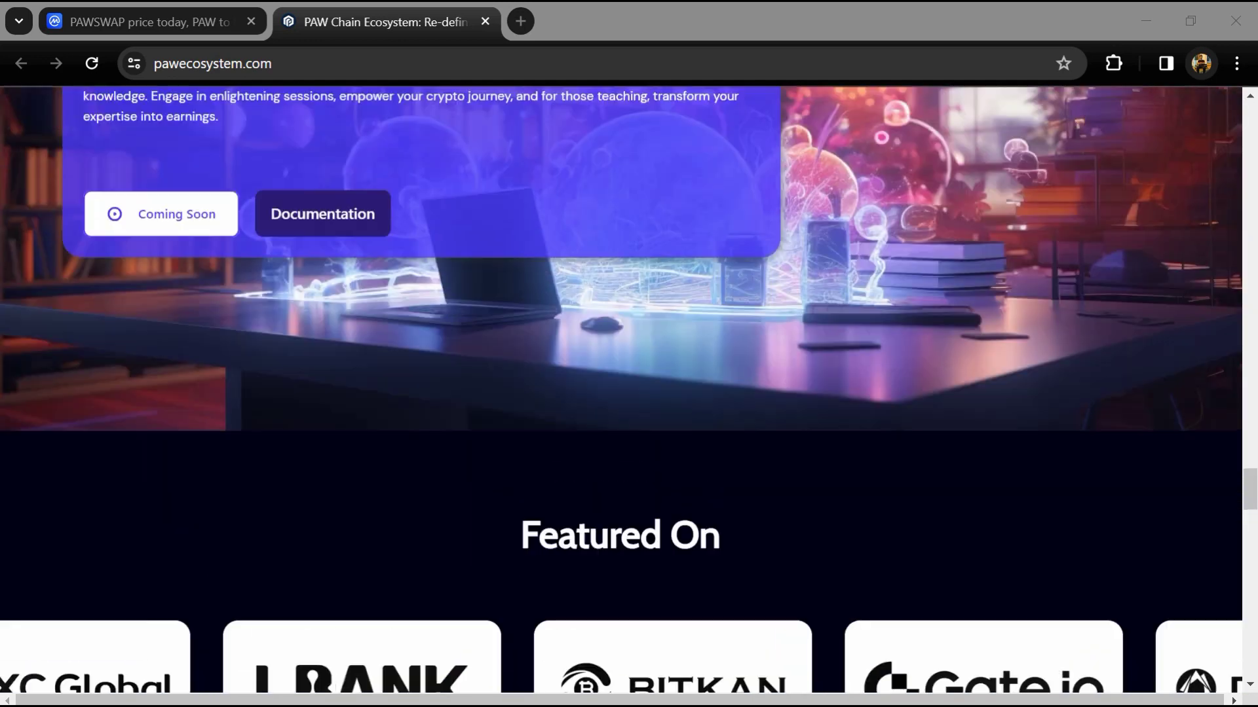
{"action": "scroll", "coordinate": [681, 310], "scroll_direction": "up", "scroll_amount": 3}
{"action": "scroll", "coordinate": [681, 309], "scroll_direction": "up", "scroll_amount": 3}
{"action": "scroll", "coordinate": [681, 310], "scroll_direction": "up", "scroll_amount": 3}
{"action": "scroll", "coordinate": [681, 310], "scroll_direction": "up", "scroll_amount": 3}
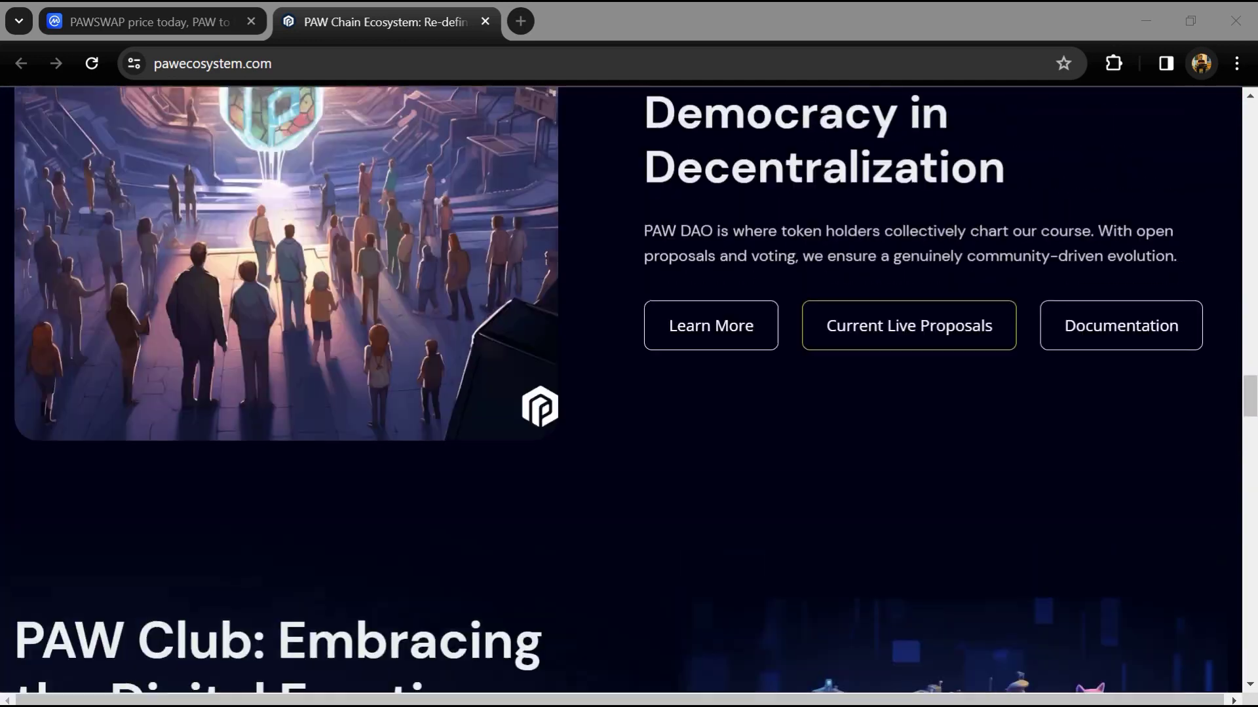
{"action": "scroll", "coordinate": [681, 309], "scroll_direction": "up", "scroll_amount": 3}
{"action": "scroll", "coordinate": [681, 310], "scroll_direction": "up", "scroll_amount": 3}
{"action": "scroll", "coordinate": [682, 310], "scroll_direction": "up", "scroll_amount": 3}
{"action": "scroll", "coordinate": [681, 310], "scroll_direction": "up", "scroll_amount": 3}
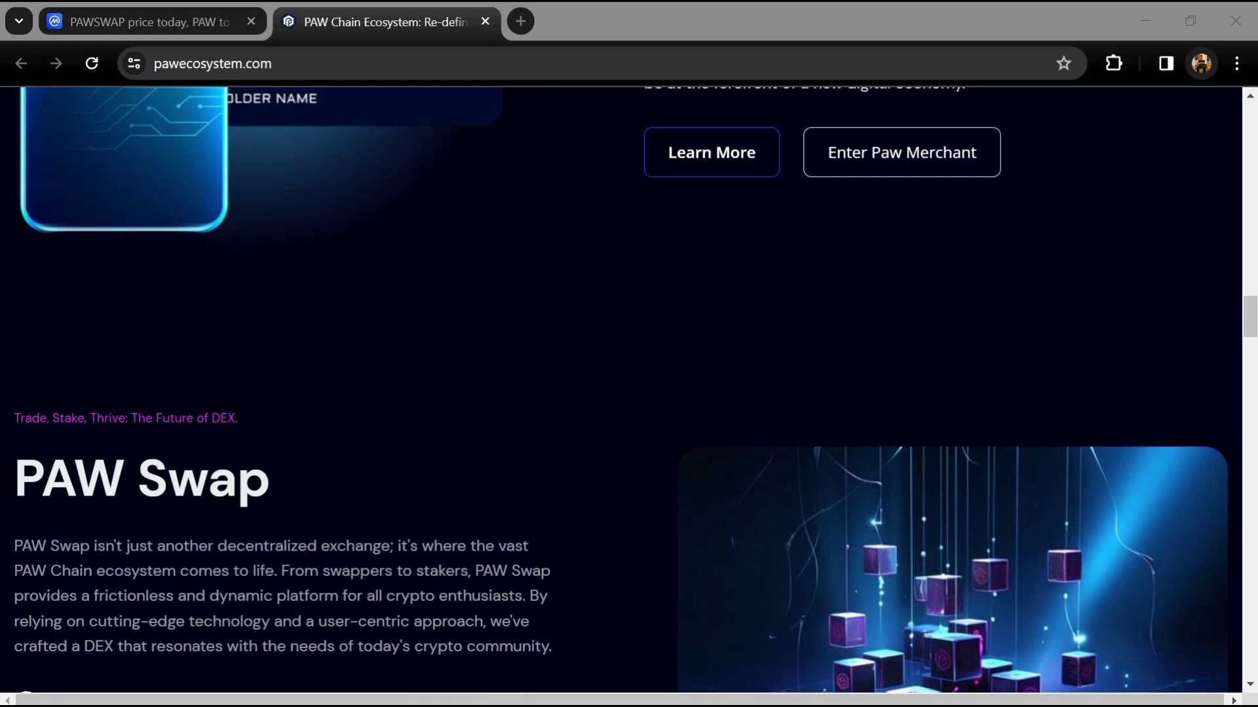
{"action": "scroll", "coordinate": [680, 310], "scroll_direction": "up", "scroll_amount": 3}
{"action": "scroll", "coordinate": [681, 309], "scroll_direction": "up", "scroll_amount": 3}
{"action": "scroll", "coordinate": [681, 309], "scroll_direction": "up", "scroll_amount": 3}
{"action": "scroll", "coordinate": [681, 309], "scroll_direction": "up", "scroll_amount": 3}
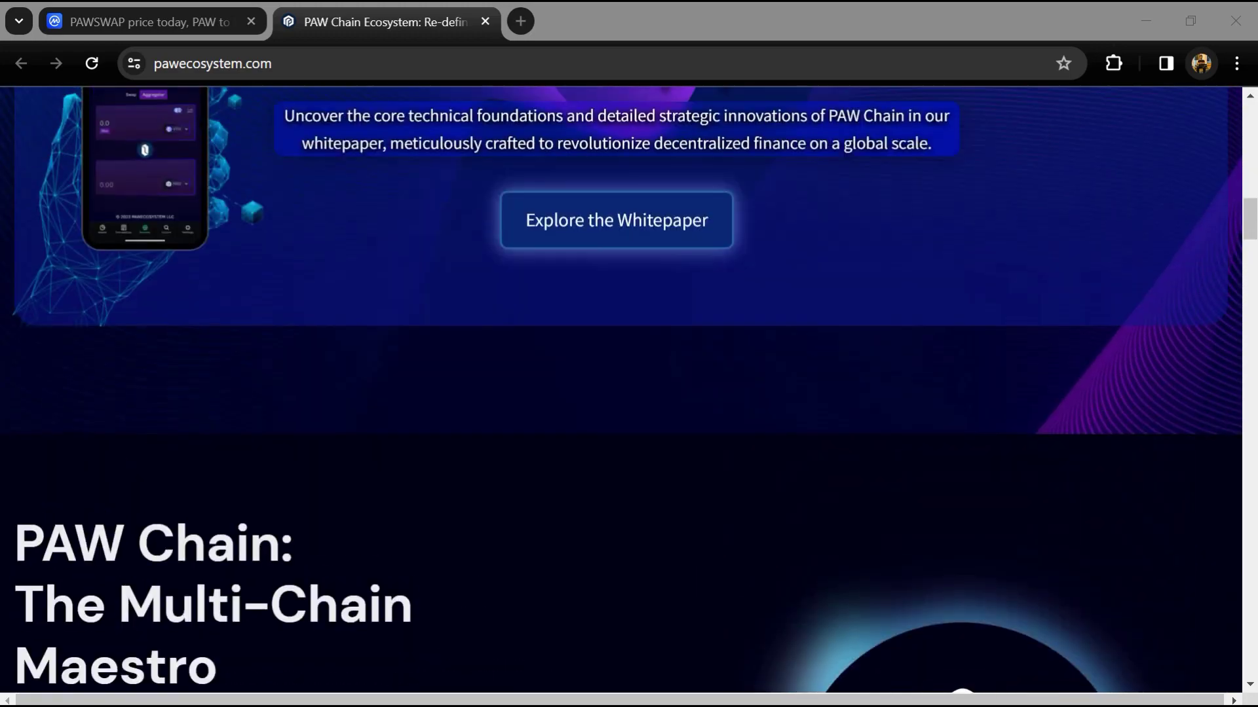
{"action": "scroll", "coordinate": [681, 310], "scroll_direction": "up", "scroll_amount": 3}
{"action": "scroll", "coordinate": [680, 310], "scroll_direction": "up", "scroll_amount": 3}
{"action": "scroll", "coordinate": [681, 309], "scroll_direction": "up", "scroll_amount": 3}
{"action": "scroll", "coordinate": [682, 310], "scroll_direction": "up", "scroll_amount": 3}
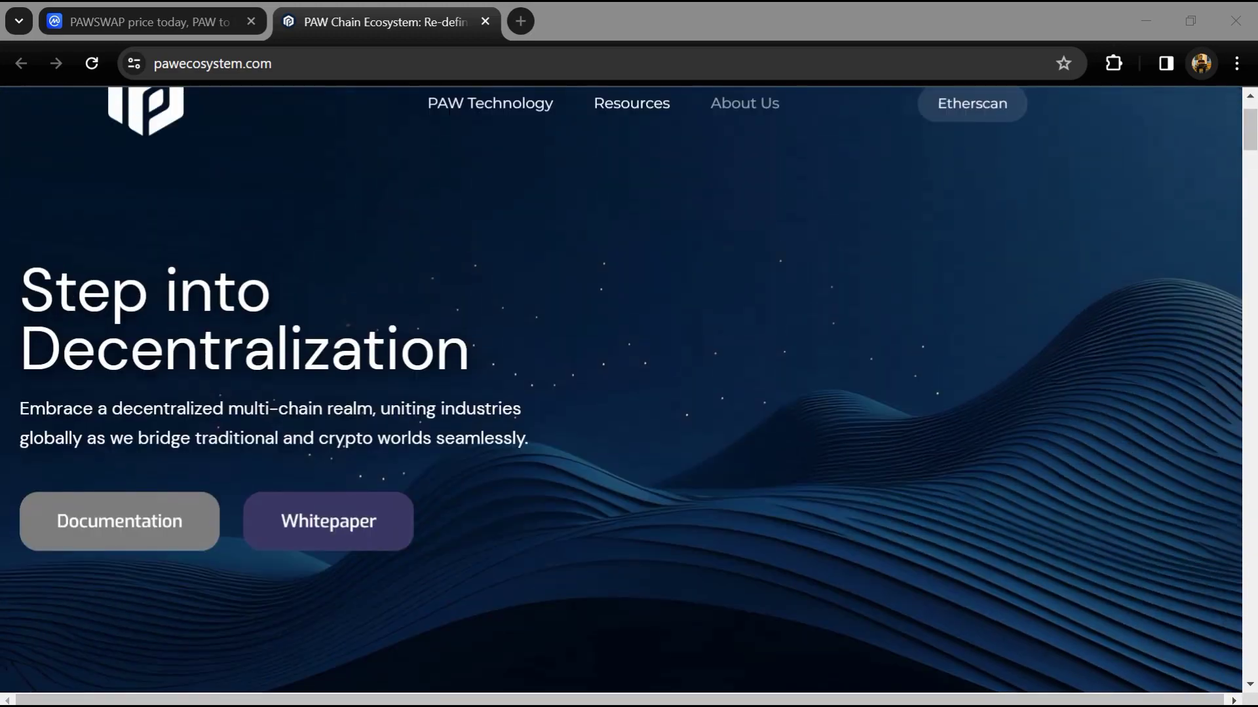
{"action": "scroll", "coordinate": [680, 310], "scroll_direction": "up", "scroll_amount": 2}
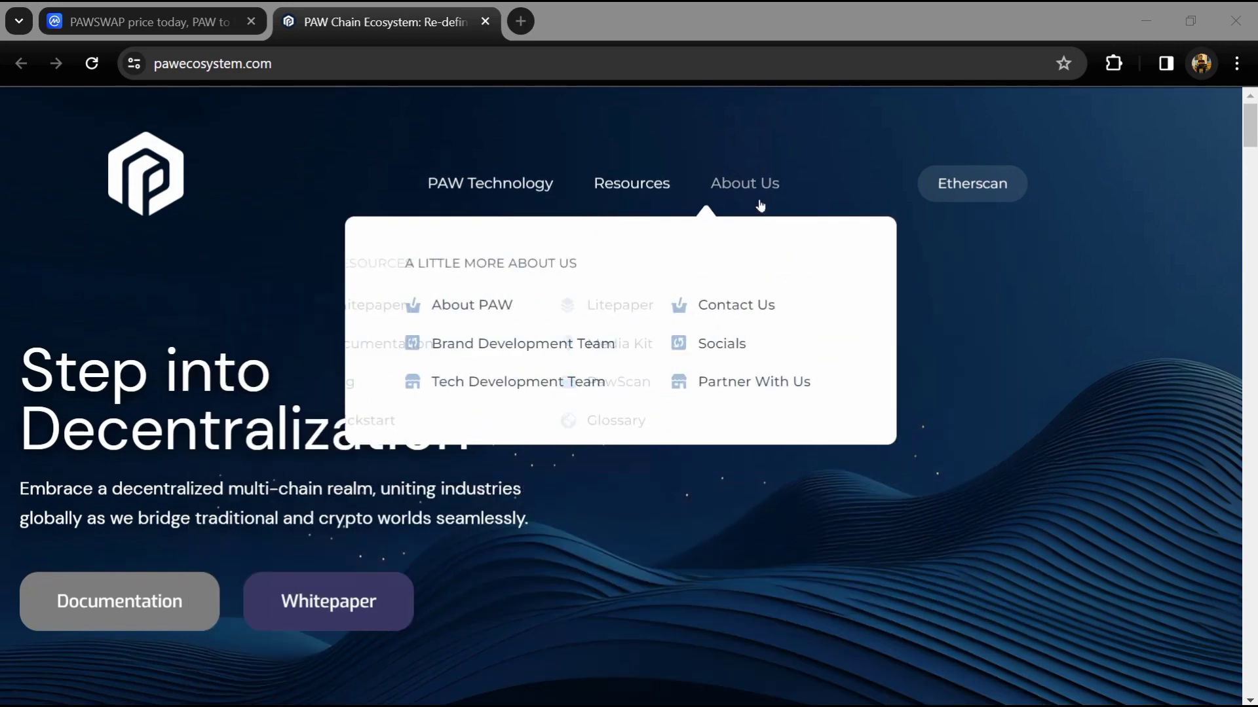
{"action": "mouse_move", "coordinate": [972, 102]}
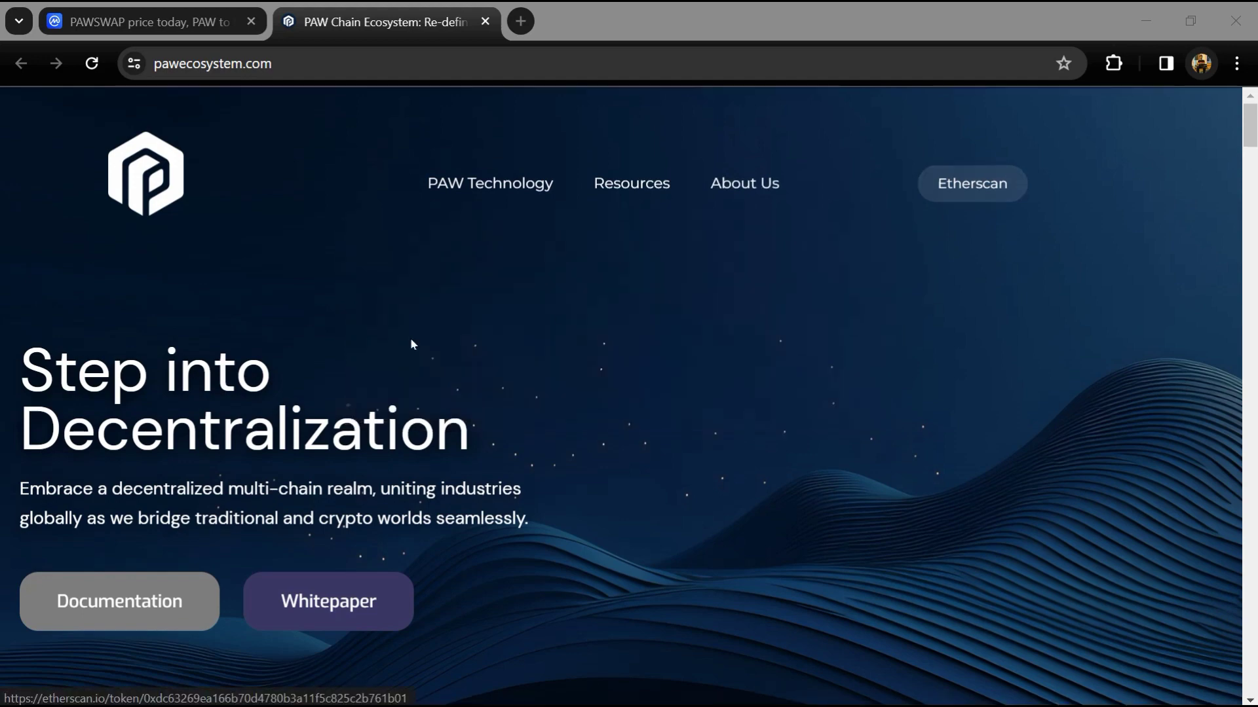
{"action": "scroll", "coordinate": [473, 364], "scroll_direction": "down", "scroll_amount": 4}
{"action": "scroll", "coordinate": [473, 363], "scroll_direction": "down", "scroll_amount": 4}
{"action": "scroll", "coordinate": [472, 363], "scroll_direction": "down", "scroll_amount": 4}
{"action": "scroll", "coordinate": [491, 365], "scroll_direction": "down", "scroll_amount": 4}
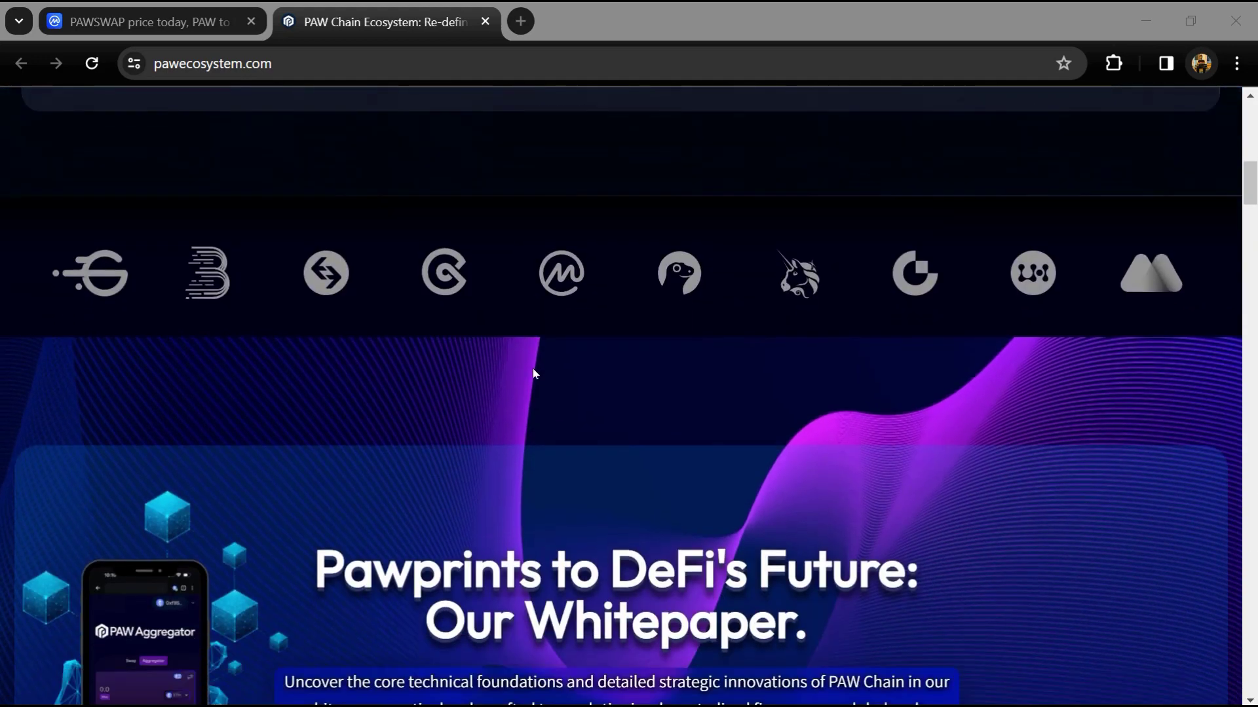
{"action": "scroll", "coordinate": [533, 368], "scroll_direction": "down", "scroll_amount": 3}
{"action": "scroll", "coordinate": [533, 369], "scroll_direction": "down", "scroll_amount": 4}
{"action": "scroll", "coordinate": [532, 368], "scroll_direction": "down", "scroll_amount": 4}
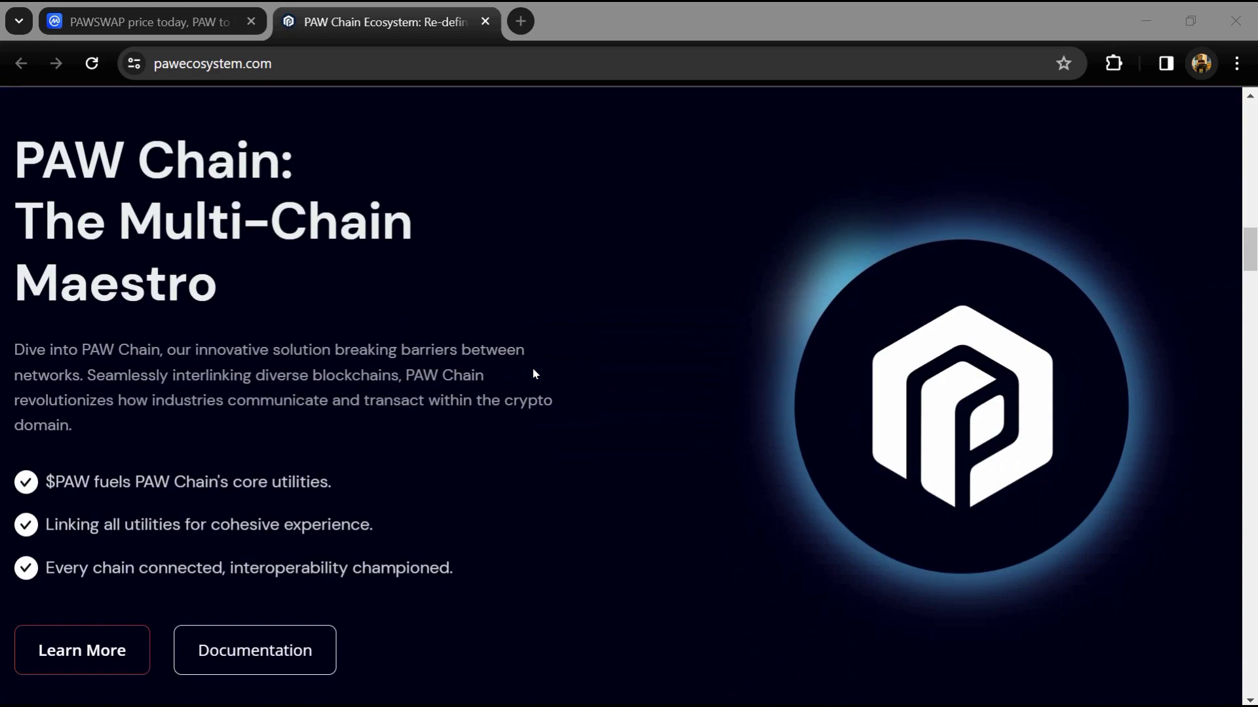
{"action": "scroll", "coordinate": [533, 368], "scroll_direction": "down", "scroll_amount": 1}
{"action": "scroll", "coordinate": [533, 369], "scroll_direction": "down", "scroll_amount": 4}
{"action": "scroll", "coordinate": [535, 374], "scroll_direction": "down", "scroll_amount": 4}
{"action": "scroll", "coordinate": [536, 373], "scroll_direction": "down", "scroll_amount": 4}
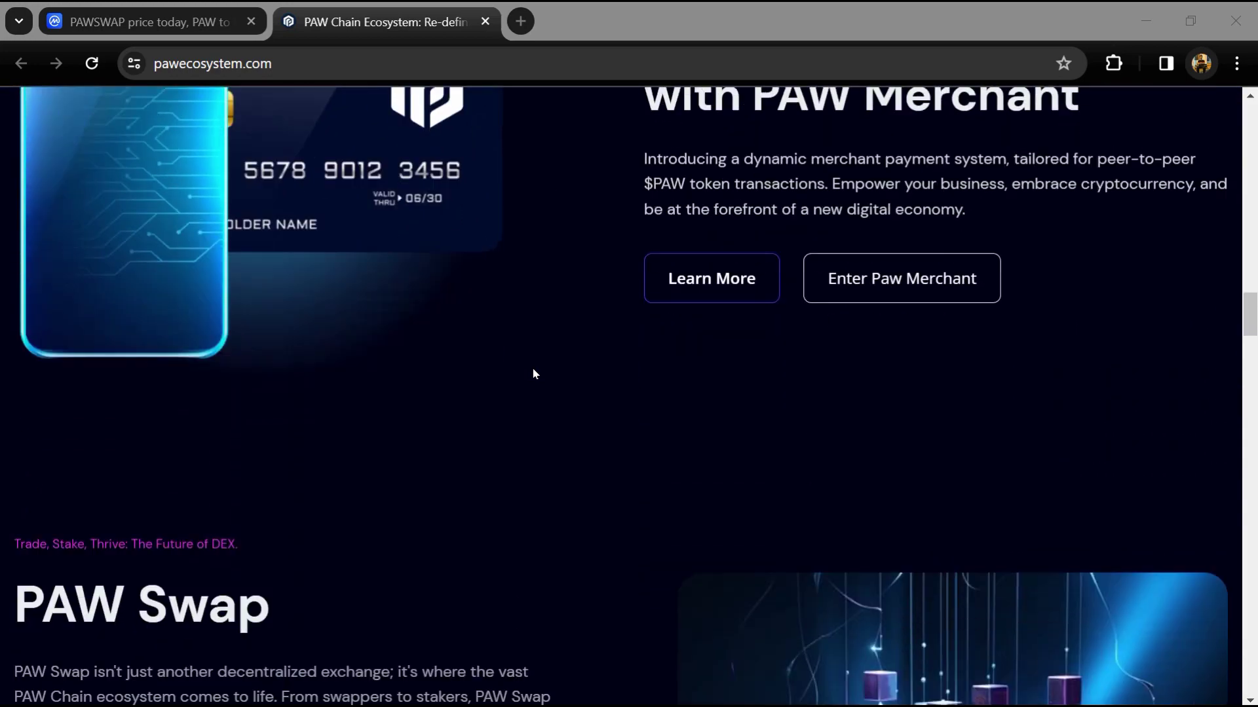
{"action": "scroll", "coordinate": [534, 373], "scroll_direction": "down", "scroll_amount": 3}
{"action": "scroll", "coordinate": [534, 373], "scroll_direction": "down", "scroll_amount": 3}
{"action": "scroll", "coordinate": [535, 374], "scroll_direction": "down", "scroll_amount": 3}
{"action": "scroll", "coordinate": [534, 373], "scroll_direction": "down", "scroll_amount": 4}
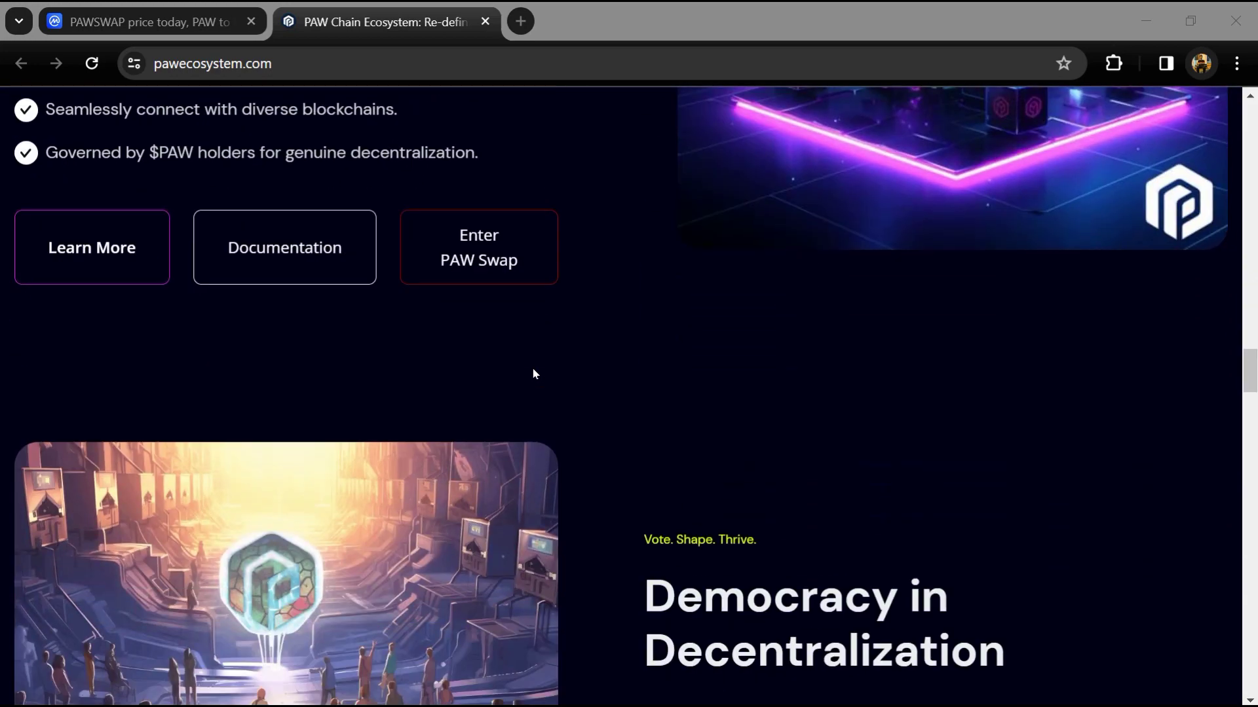
{"action": "scroll", "coordinate": [535, 373], "scroll_direction": "down", "scroll_amount": 4}
{"action": "scroll", "coordinate": [534, 374], "scroll_direction": "down", "scroll_amount": 2}
{"action": "scroll", "coordinate": [534, 374], "scroll_direction": "down", "scroll_amount": 4}
{"action": "scroll", "coordinate": [534, 373], "scroll_direction": "down", "scroll_amount": 3}
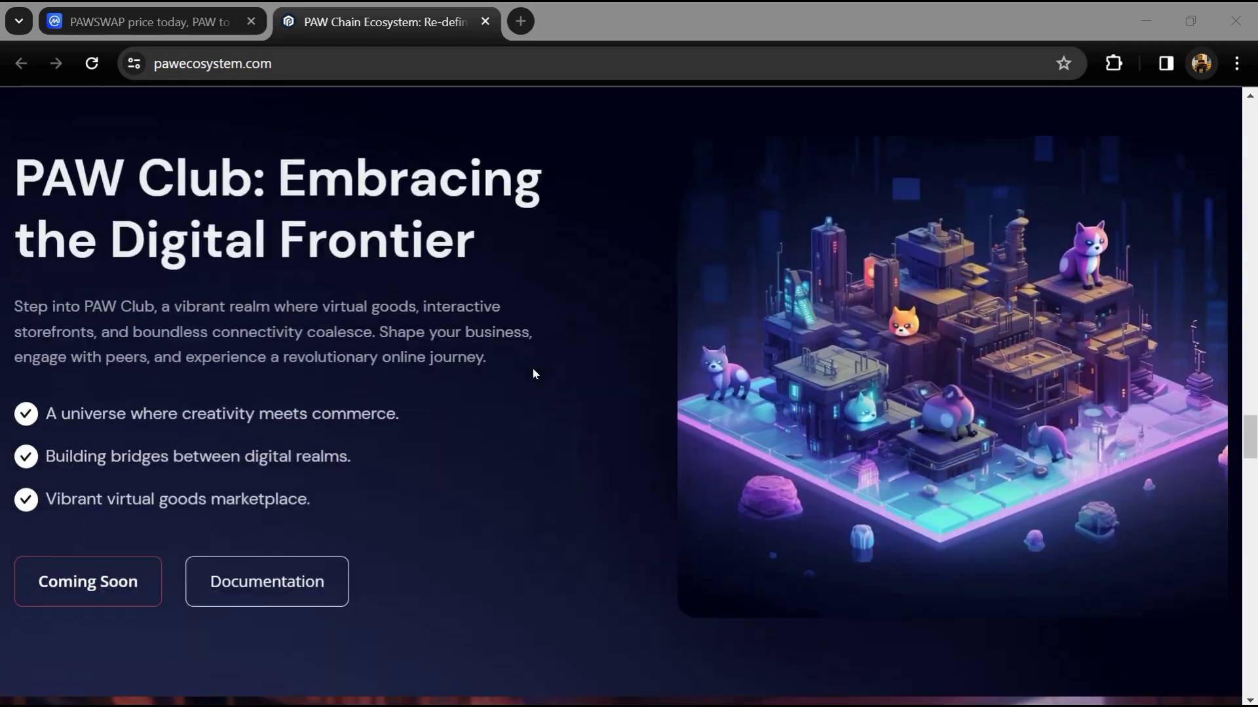
{"action": "scroll", "coordinate": [535, 373], "scroll_direction": "down", "scroll_amount": 3}
{"action": "scroll", "coordinate": [535, 373], "scroll_direction": "down", "scroll_amount": 2}
{"action": "scroll", "coordinate": [535, 373], "scroll_direction": "down", "scroll_amount": 4}
{"action": "scroll", "coordinate": [535, 374], "scroll_direction": "down", "scroll_amount": 2}
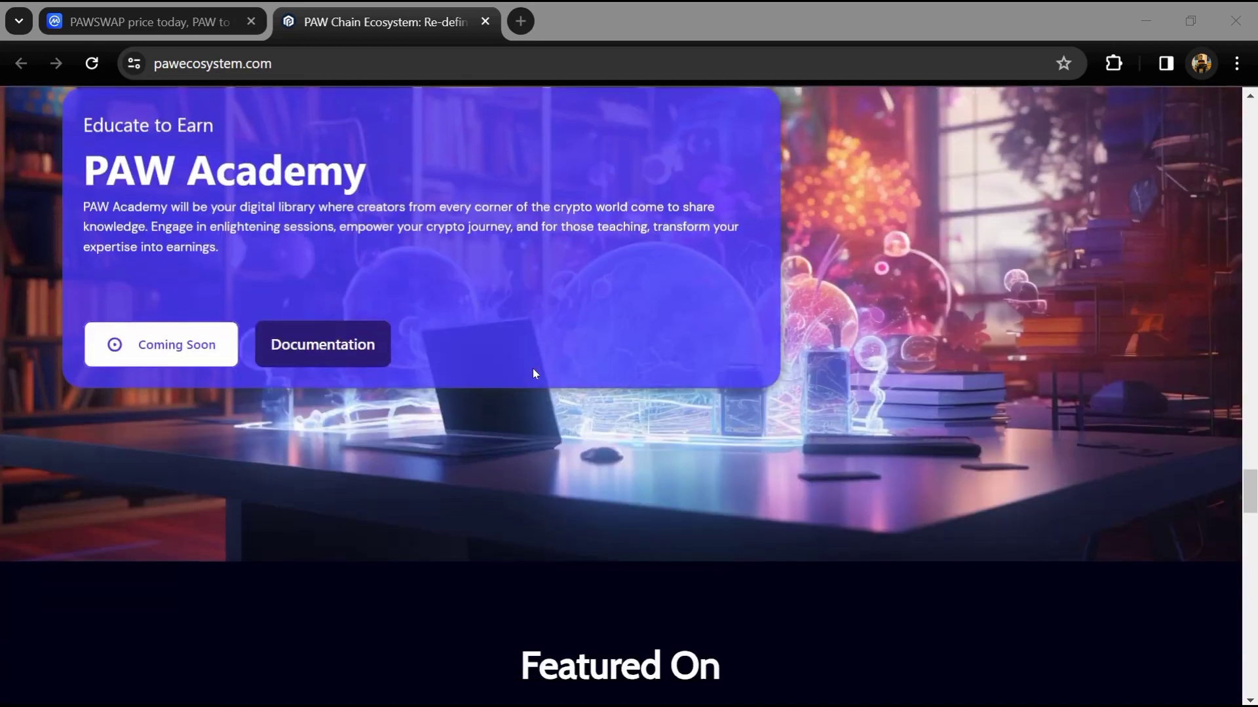
{"action": "scroll", "coordinate": [535, 374], "scroll_direction": "down", "scroll_amount": 4}
{"action": "scroll", "coordinate": [535, 374], "scroll_direction": "down", "scroll_amount": 3}
{"action": "scroll", "coordinate": [535, 374], "scroll_direction": "down", "scroll_amount": 4}
{"action": "scroll", "coordinate": [535, 374], "scroll_direction": "down", "scroll_amount": 2}
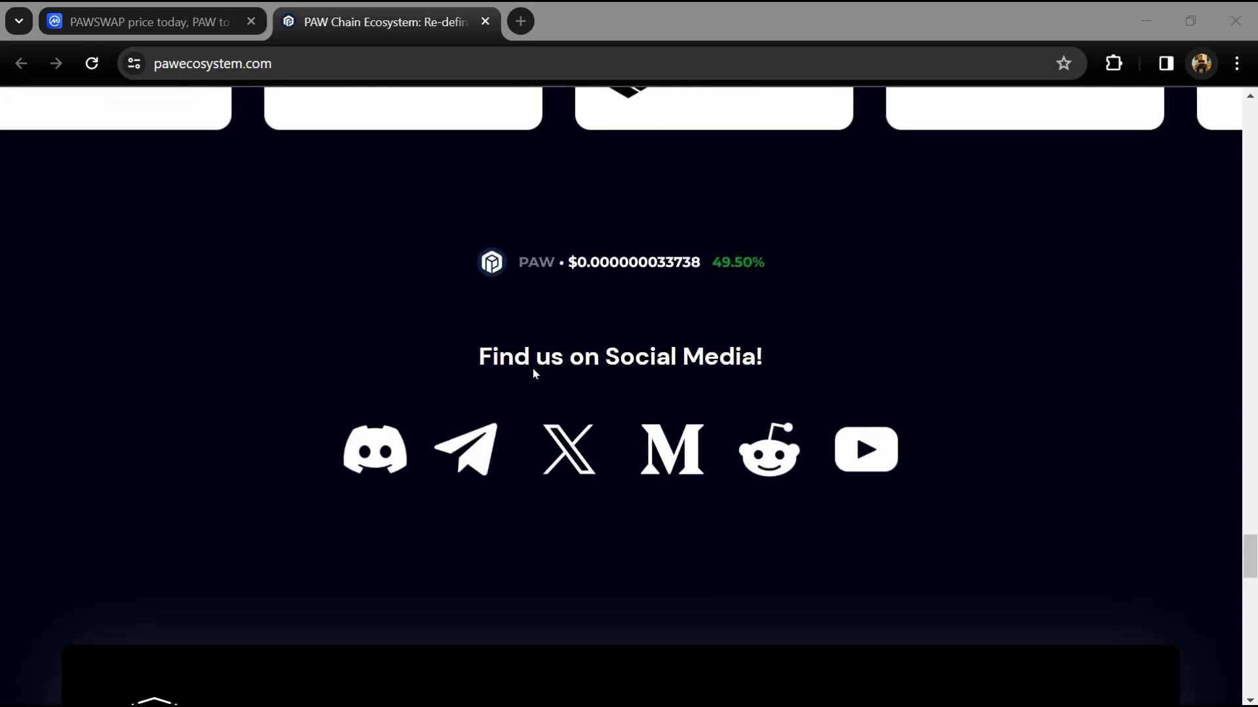
{"action": "scroll", "coordinate": [534, 373], "scroll_direction": "down", "scroll_amount": 3}
{"action": "scroll", "coordinate": [535, 374], "scroll_direction": "down", "scroll_amount": 3}
{"action": "scroll", "coordinate": [535, 373], "scroll_direction": "down", "scroll_amount": 3}
{"action": "scroll", "coordinate": [534, 373], "scroll_direction": "down", "scroll_amount": 3}
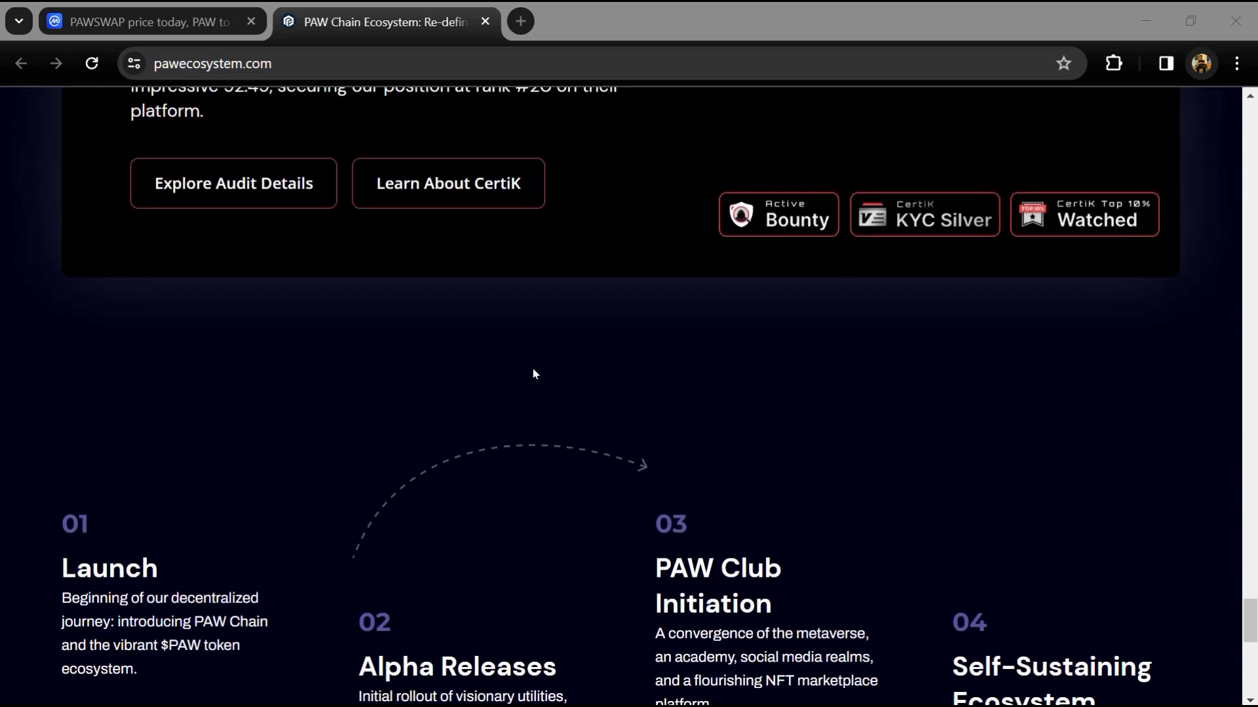
{"action": "scroll", "coordinate": [535, 374], "scroll_direction": "down", "scroll_amount": 2}
{"action": "scroll", "coordinate": [534, 373], "scroll_direction": "down", "scroll_amount": 4}
{"action": "scroll", "coordinate": [535, 373], "scroll_direction": "down", "scroll_amount": 2}
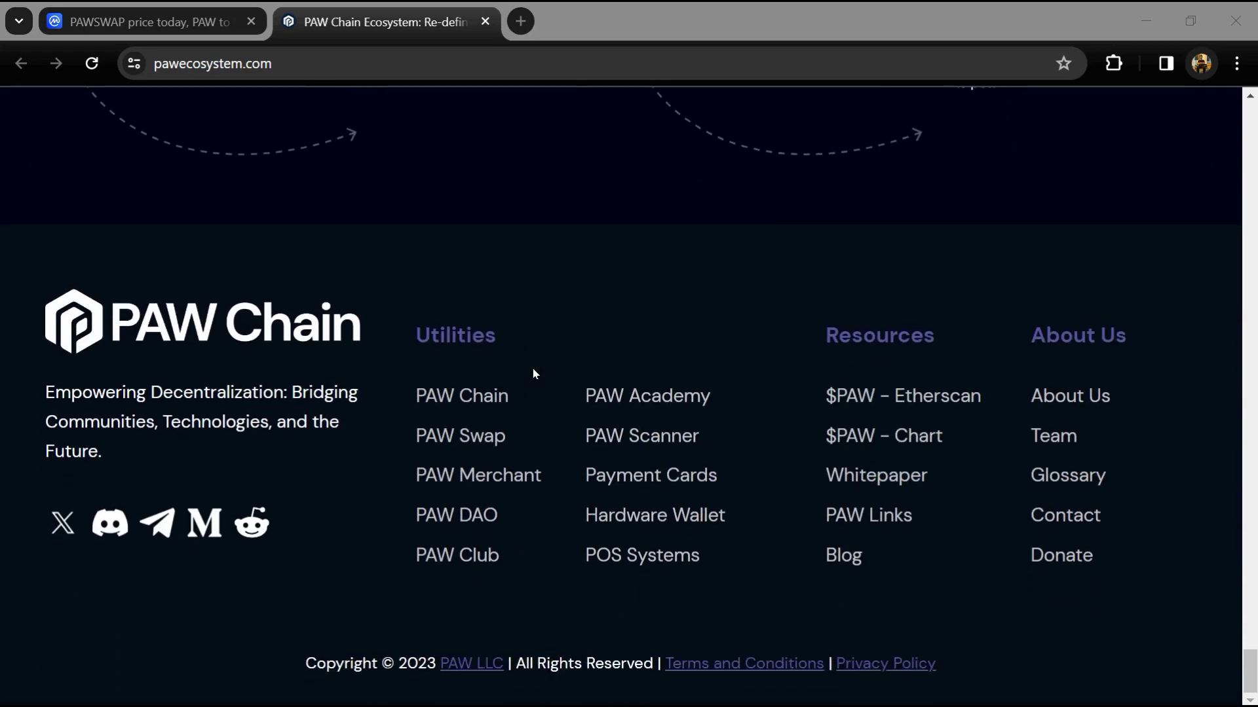
{"action": "scroll", "coordinate": [535, 374], "scroll_direction": "up", "scroll_amount": 4}
{"action": "scroll", "coordinate": [535, 373], "scroll_direction": "up", "scroll_amount": 2}
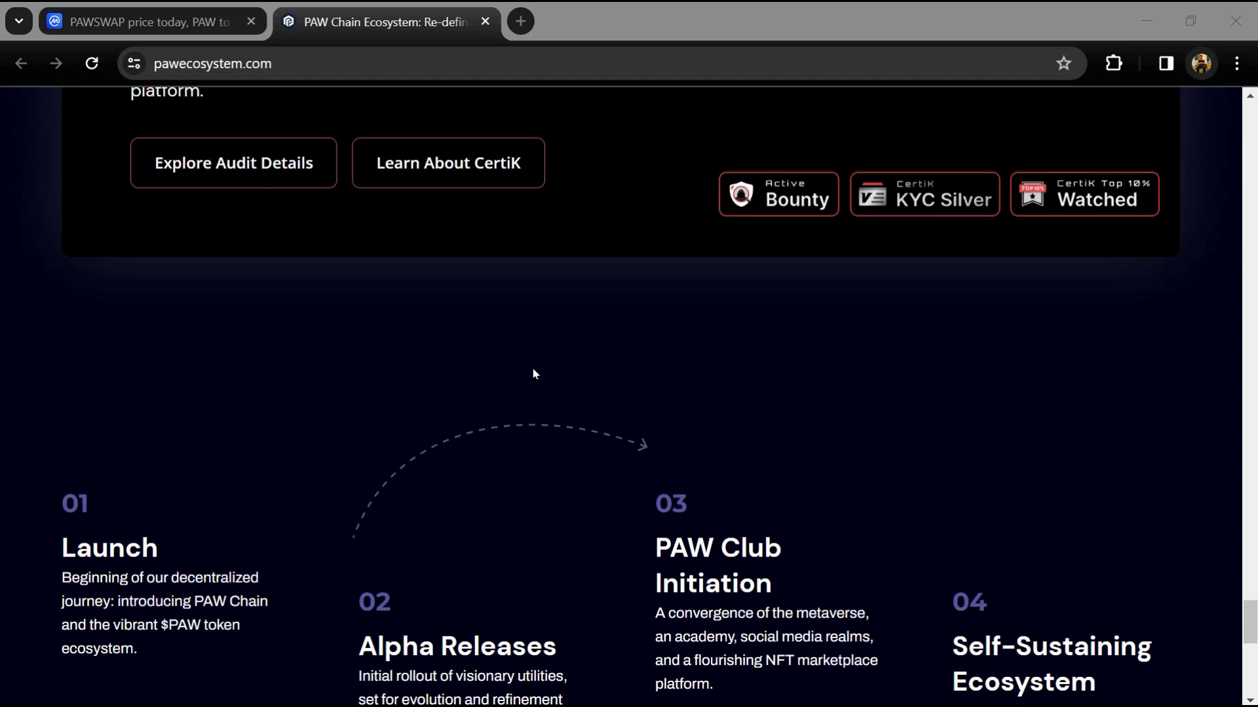
{"action": "scroll", "coordinate": [535, 373], "scroll_direction": "up", "scroll_amount": 3}
{"action": "scroll", "coordinate": [534, 374], "scroll_direction": "up", "scroll_amount": 4}
{"action": "scroll", "coordinate": [535, 374], "scroll_direction": "up", "scroll_amount": 3}
{"action": "scroll", "coordinate": [535, 373], "scroll_direction": "up", "scroll_amount": 3}
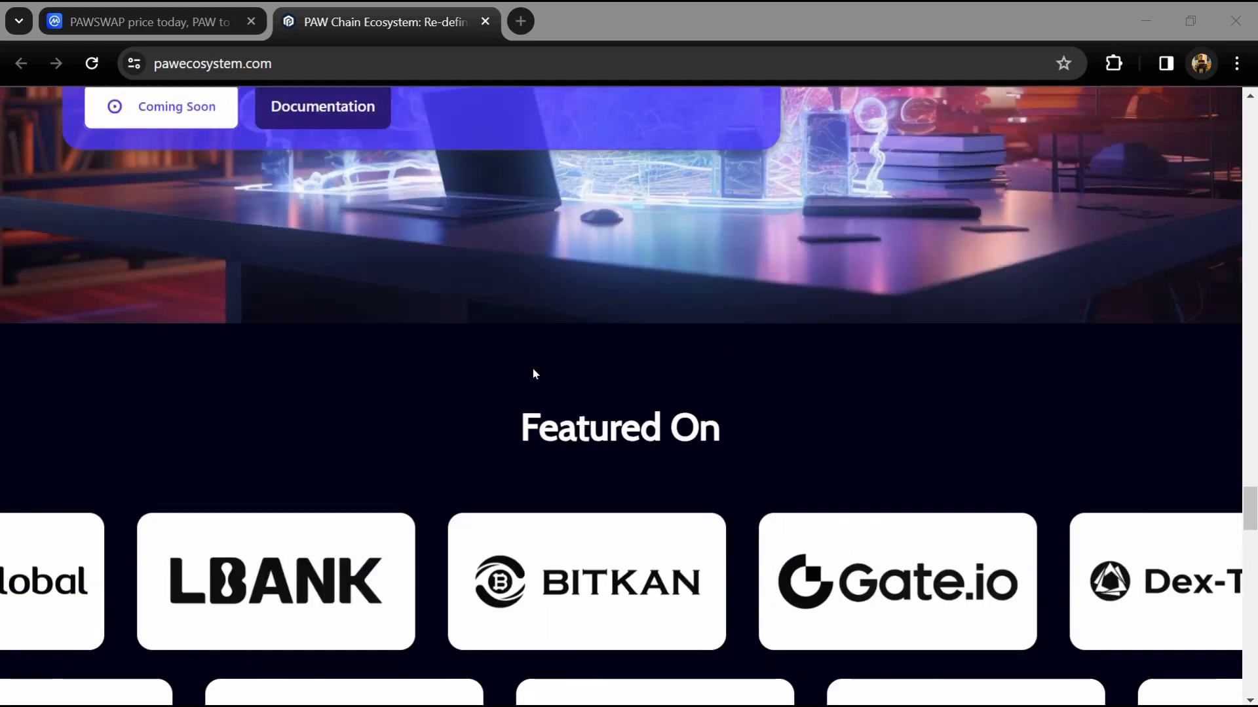
{"action": "scroll", "coordinate": [535, 374], "scroll_direction": "up", "scroll_amount": 3}
{"action": "scroll", "coordinate": [534, 374], "scroll_direction": "up", "scroll_amount": 3}
{"action": "scroll", "coordinate": [532, 369], "scroll_direction": "up", "scroll_amount": 3}
{"action": "scroll", "coordinate": [533, 369], "scroll_direction": "up", "scroll_amount": 3}
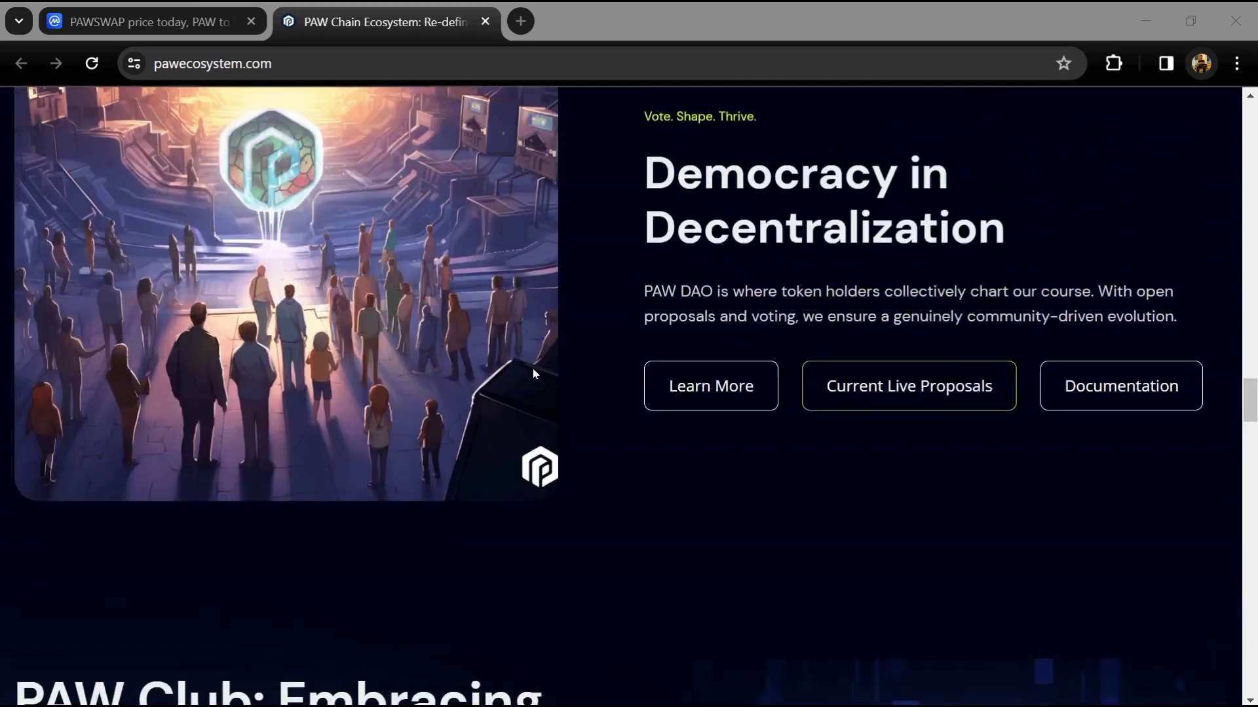
{"action": "scroll", "coordinate": [534, 369], "scroll_direction": "up", "scroll_amount": 2}
{"action": "scroll", "coordinate": [534, 369], "scroll_direction": "up", "scroll_amount": 4}
{"action": "scroll", "coordinate": [534, 373], "scroll_direction": "up", "scroll_amount": 2}
{"action": "scroll", "coordinate": [535, 374], "scroll_direction": "up", "scroll_amount": 4}
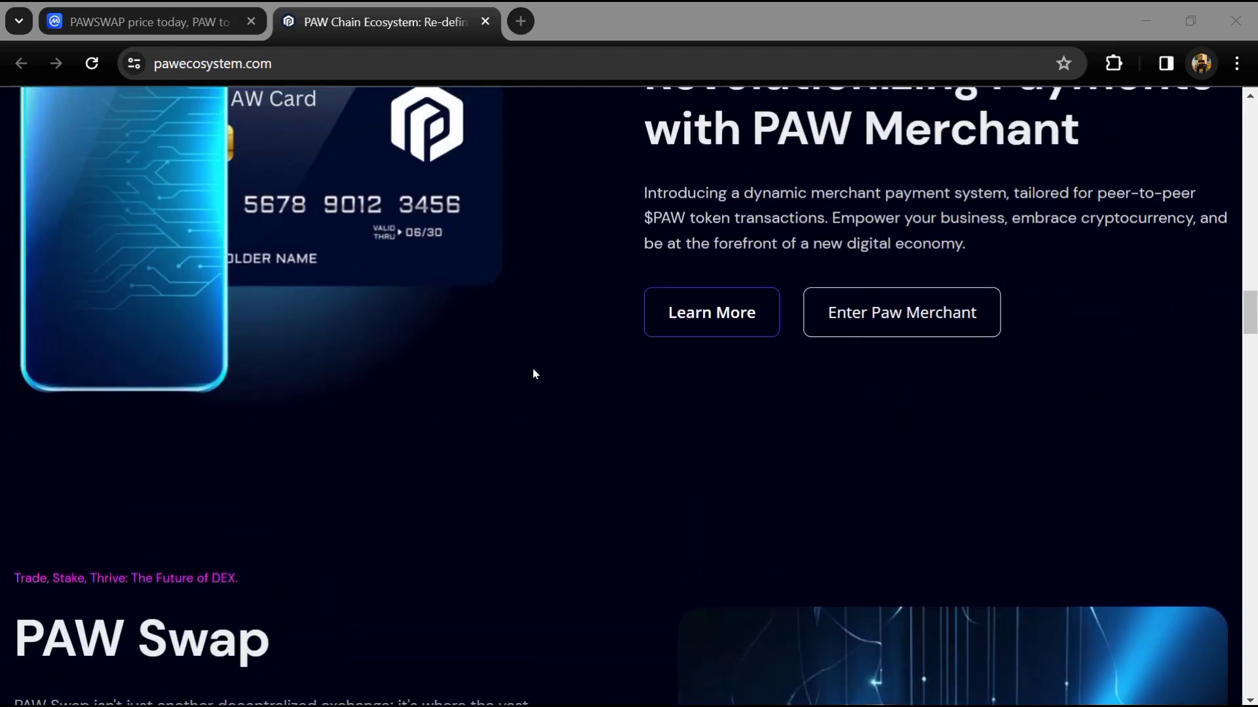
{"action": "scroll", "coordinate": [535, 373], "scroll_direction": "up", "scroll_amount": 3}
{"action": "scroll", "coordinate": [535, 373], "scroll_direction": "up", "scroll_amount": 4}
{"action": "scroll", "coordinate": [534, 374], "scroll_direction": "up", "scroll_amount": 2}
{"action": "scroll", "coordinate": [535, 374], "scroll_direction": "up", "scroll_amount": 4}
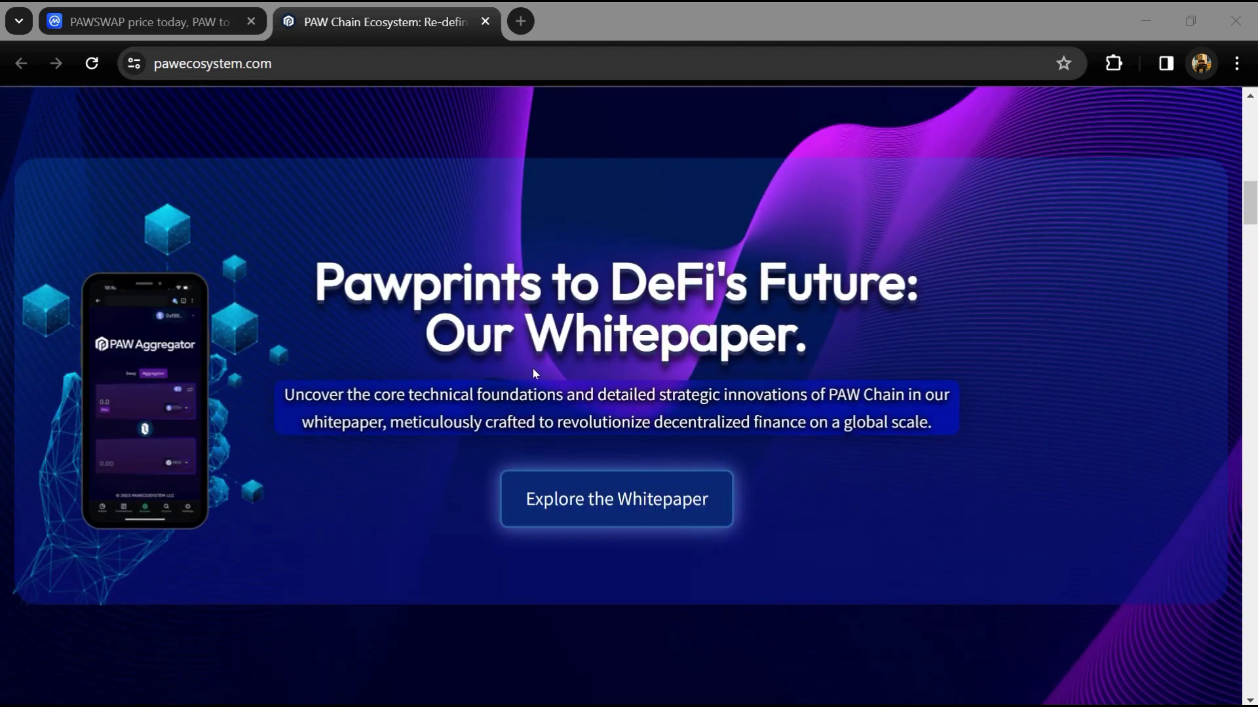
{"action": "scroll", "coordinate": [535, 373], "scroll_direction": "up", "scroll_amount": 4}
{"action": "scroll", "coordinate": [534, 373], "scroll_direction": "up", "scroll_amount": 2}
{"action": "scroll", "coordinate": [535, 373], "scroll_direction": "up", "scroll_amount": 3}
{"action": "scroll", "coordinate": [534, 374], "scroll_direction": "up", "scroll_amount": 2}
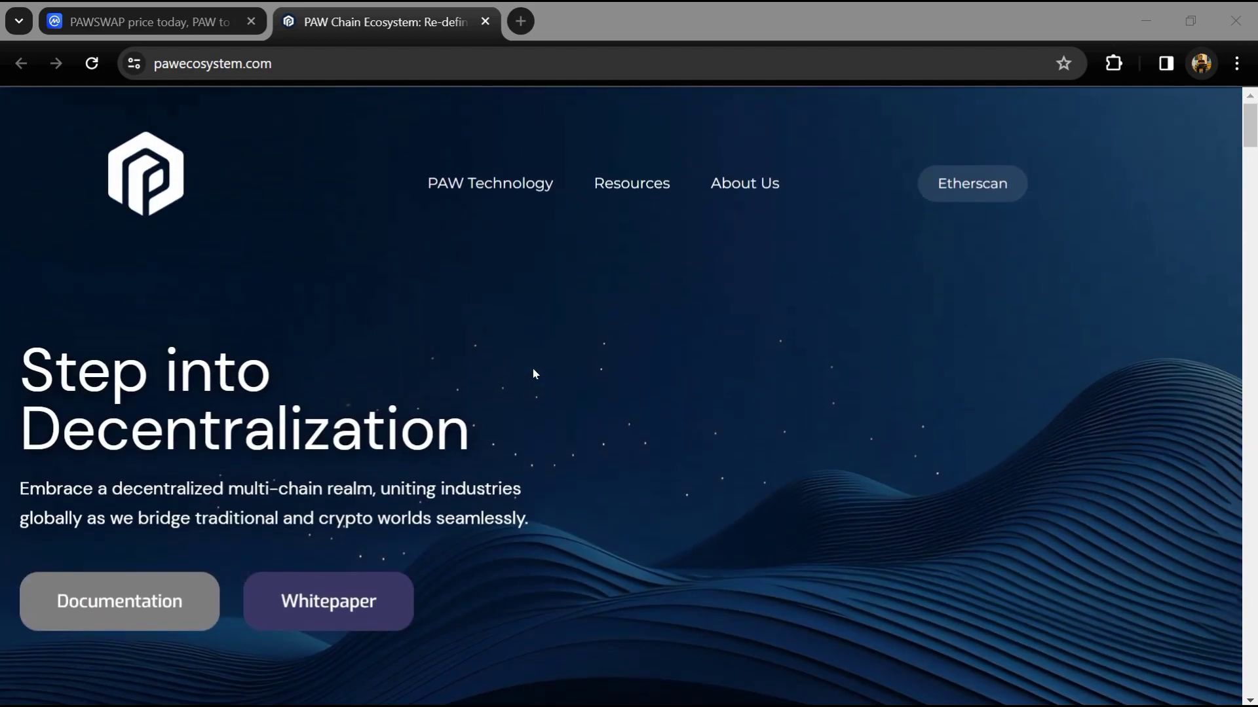
{"action": "scroll", "coordinate": [535, 374], "scroll_direction": "down", "scroll_amount": 4}
{"action": "scroll", "coordinate": [534, 373], "scroll_direction": "down", "scroll_amount": 1}
{"action": "scroll", "coordinate": [535, 374], "scroll_direction": "up", "scroll_amount": 3}
{"action": "scroll", "coordinate": [534, 373], "scroll_direction": "up", "scroll_amount": 2}
{"action": "scroll", "coordinate": [535, 374], "scroll_direction": "down", "scroll_amount": 4}
{"action": "scroll", "coordinate": [534, 374], "scroll_direction": "down", "scroll_amount": 1}
{"action": "scroll", "coordinate": [534, 374], "scroll_direction": "up", "scroll_amount": 3}
{"action": "scroll", "coordinate": [535, 374], "scroll_direction": "up", "scroll_amount": 2}
Review PAWSWAP's 1,000T max and 429.09T circulating supply and its exchange markets, then open the Etherscan holders list.
{"action": "left_click", "coordinate": [150, 21]}
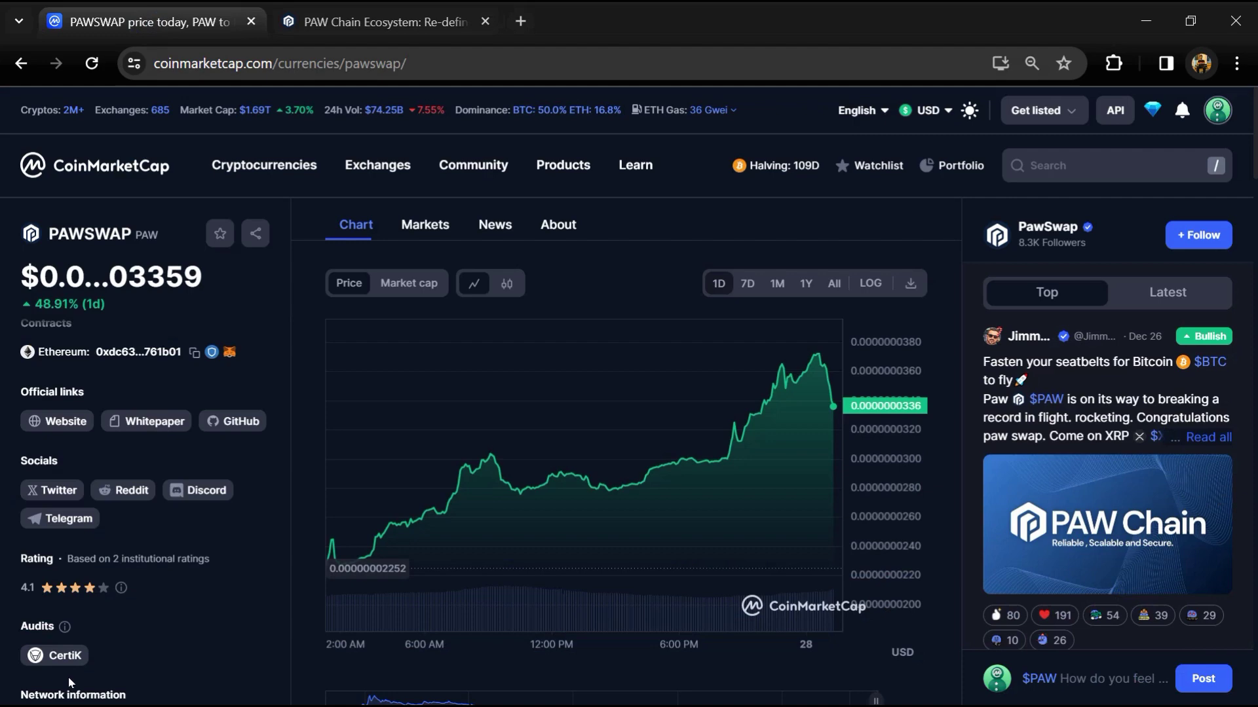
{"action": "mouse_move", "coordinate": [77, 587]}
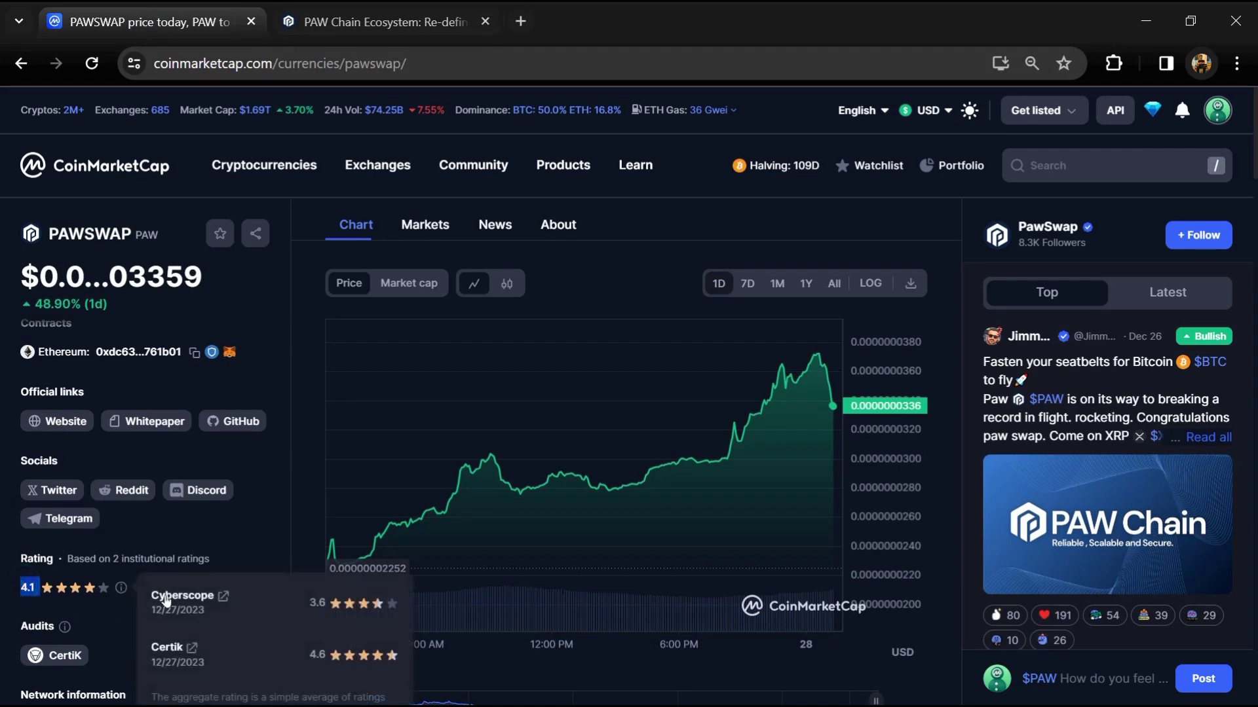
{"action": "mouse_move", "coordinate": [56, 655]}
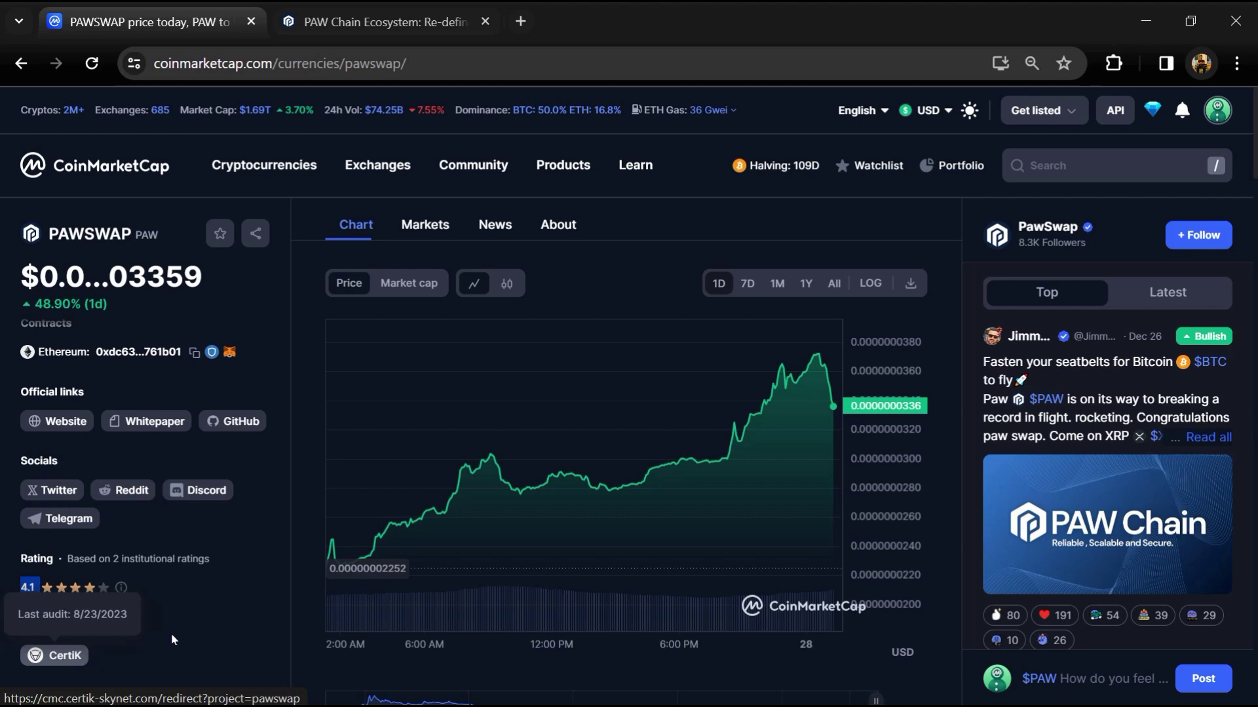
{"action": "scroll", "coordinate": [241, 597], "scroll_direction": "up", "scroll_amount": 5}
{"action": "scroll", "coordinate": [241, 597], "scroll_direction": "up", "scroll_amount": 3}
{"action": "scroll", "coordinate": [241, 596], "scroll_direction": "down", "scroll_amount": 3}
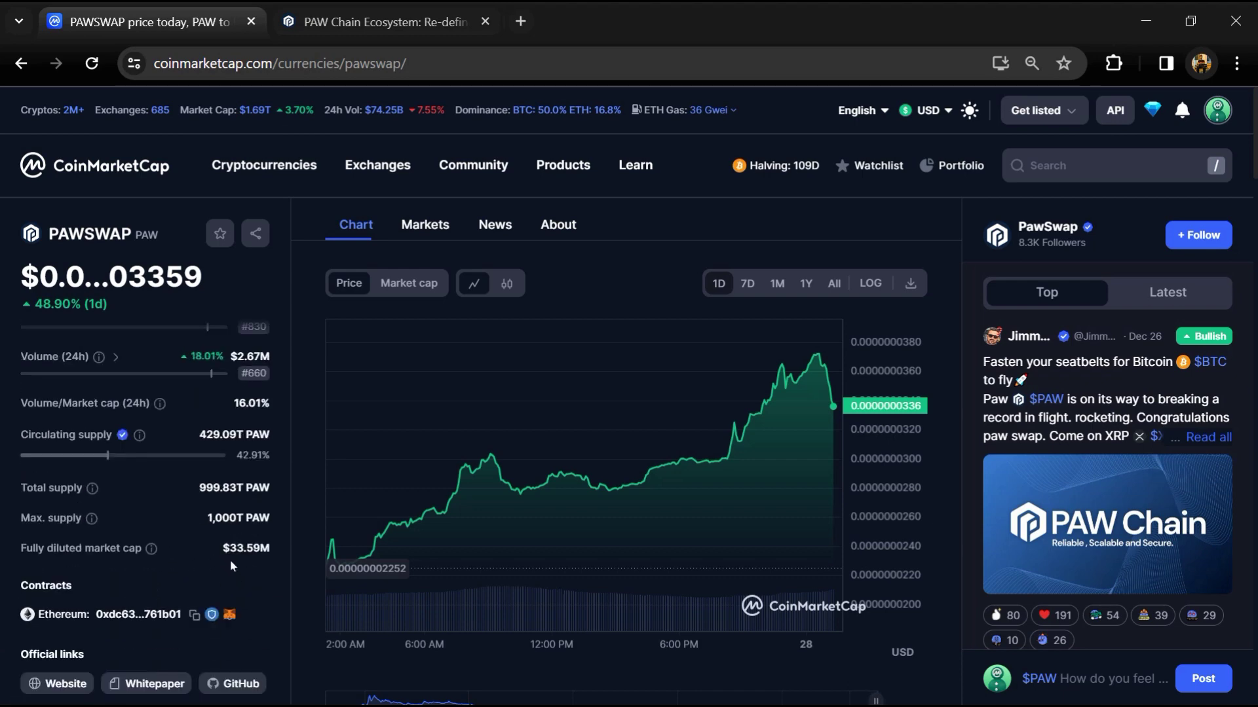
{"action": "left_click", "coordinate": [210, 530]}
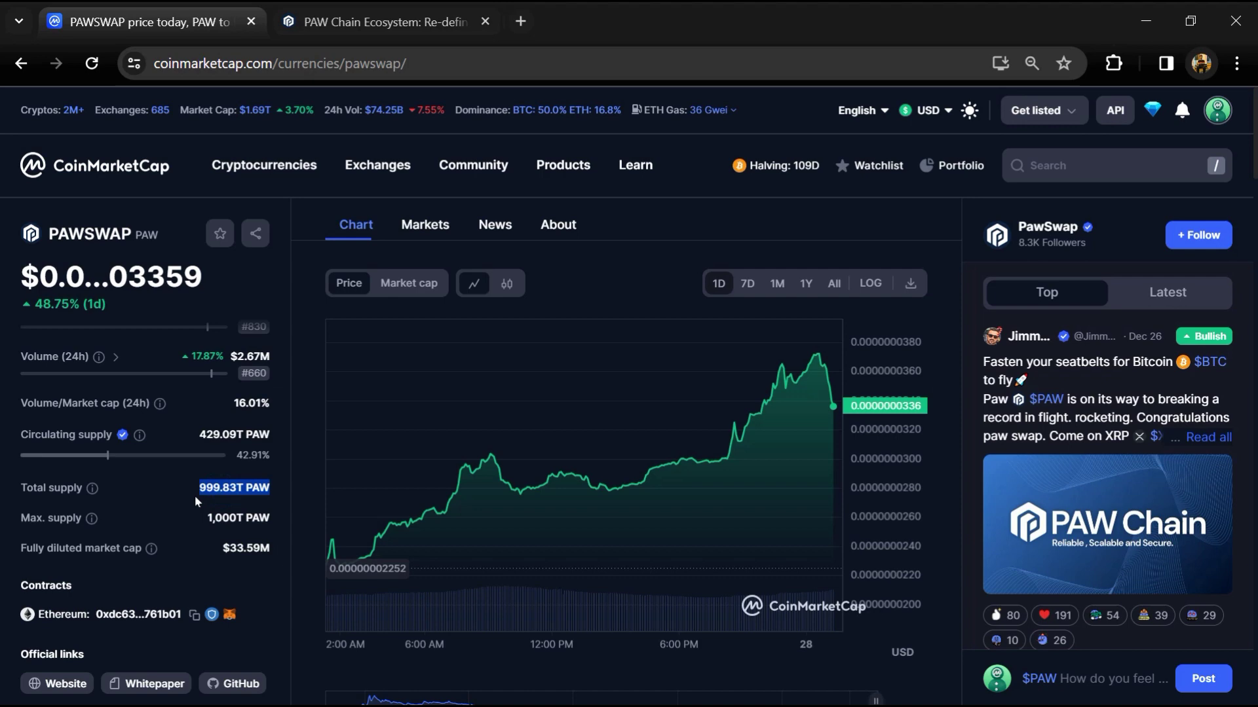
{"action": "left_click", "coordinate": [195, 495]}
{"action": "left_click_drag", "start_coordinate": [199, 432], "coordinate": [225, 432]}
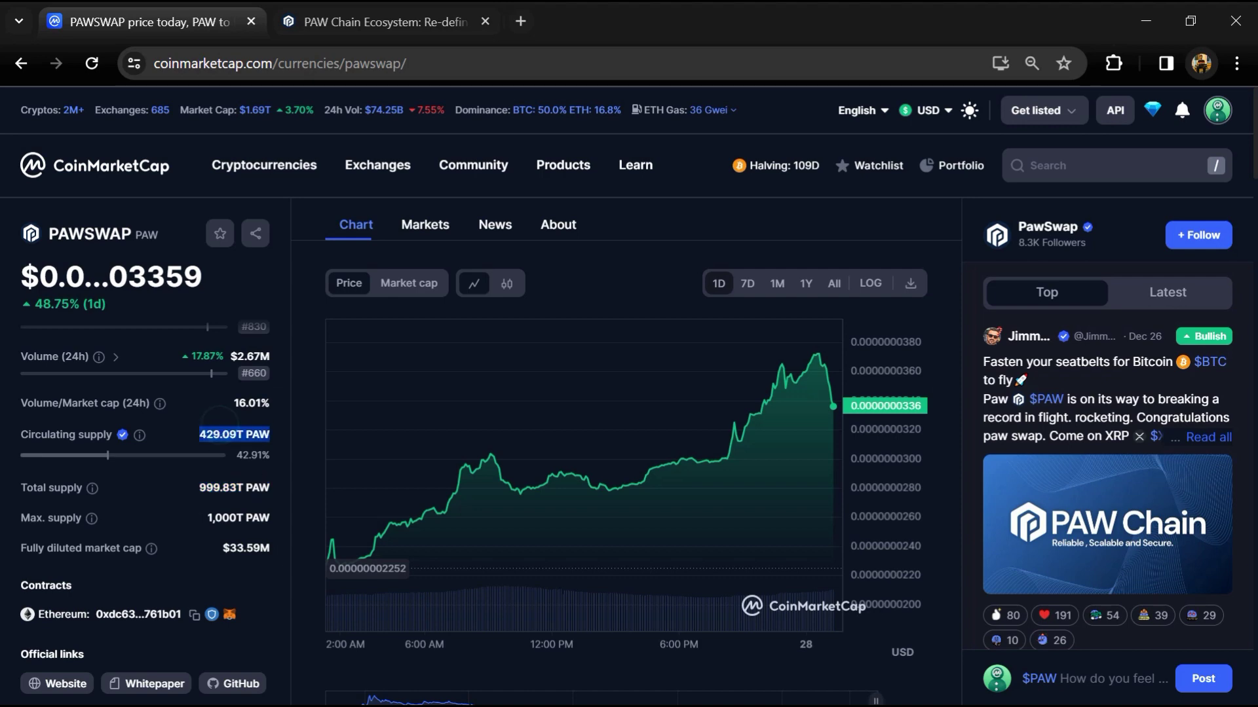
{"action": "left_click", "coordinate": [426, 225]}
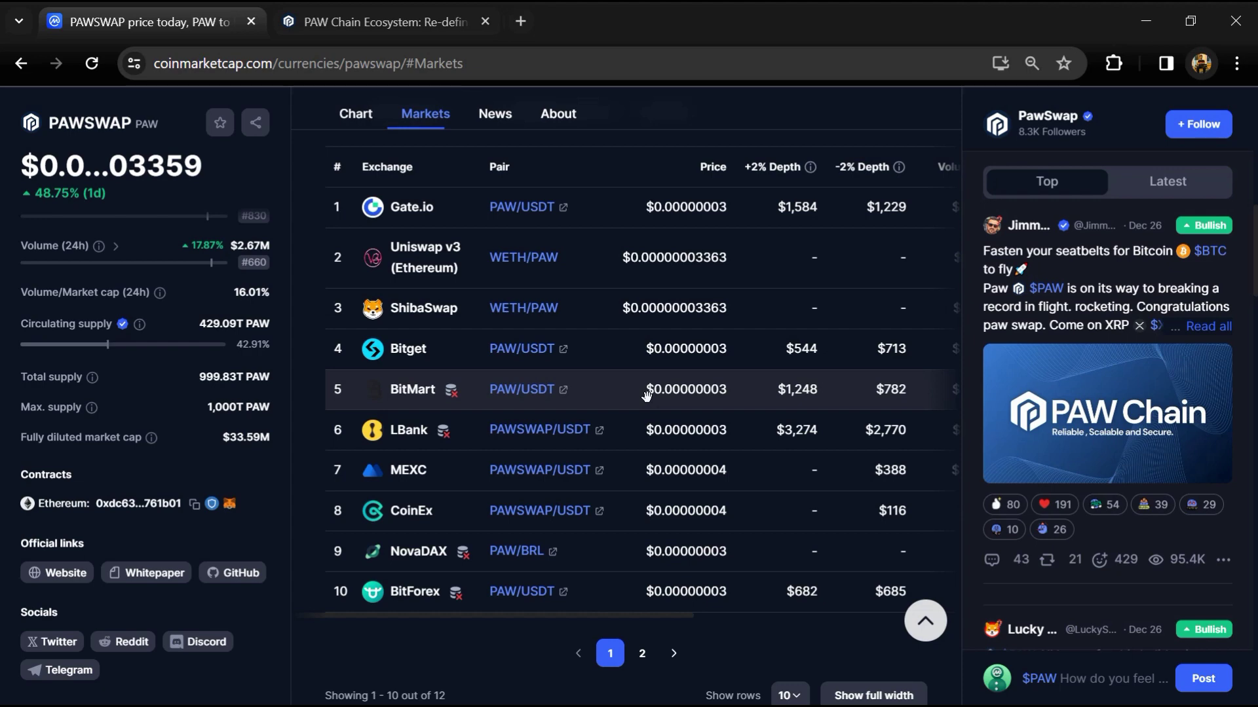
{"action": "left_click", "coordinate": [212, 503]}
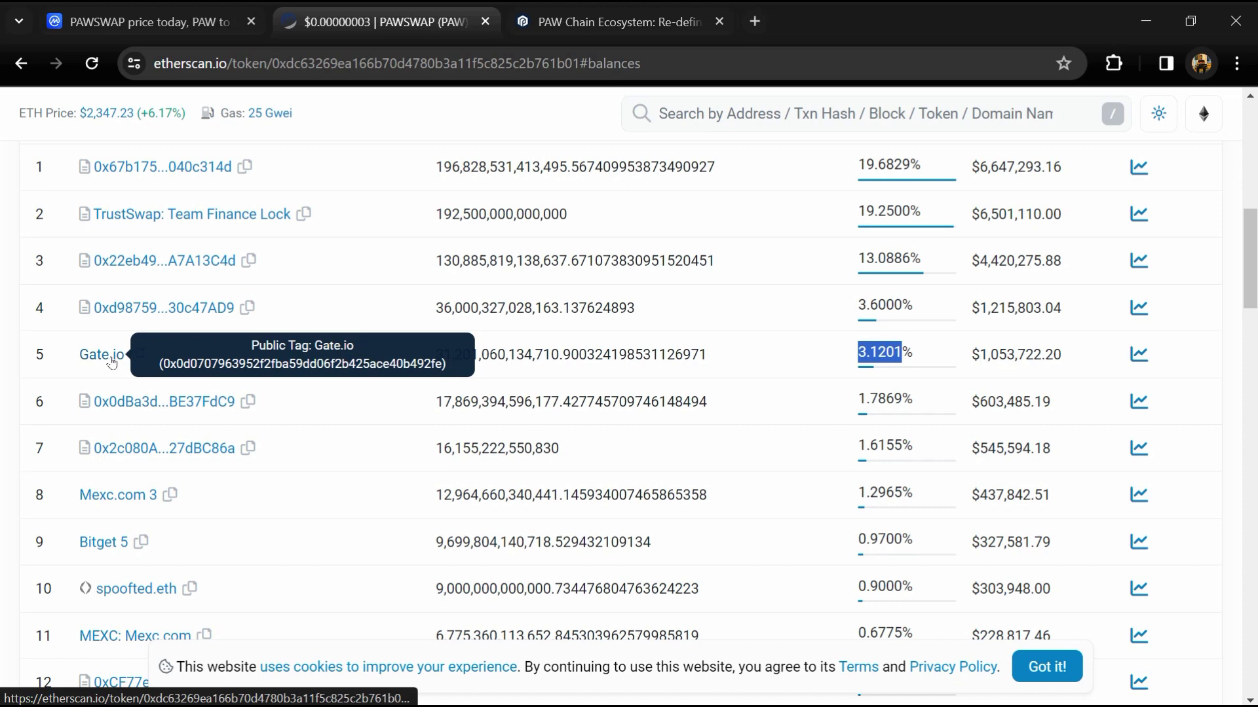
{"action": "left_click", "coordinate": [837, 391]}
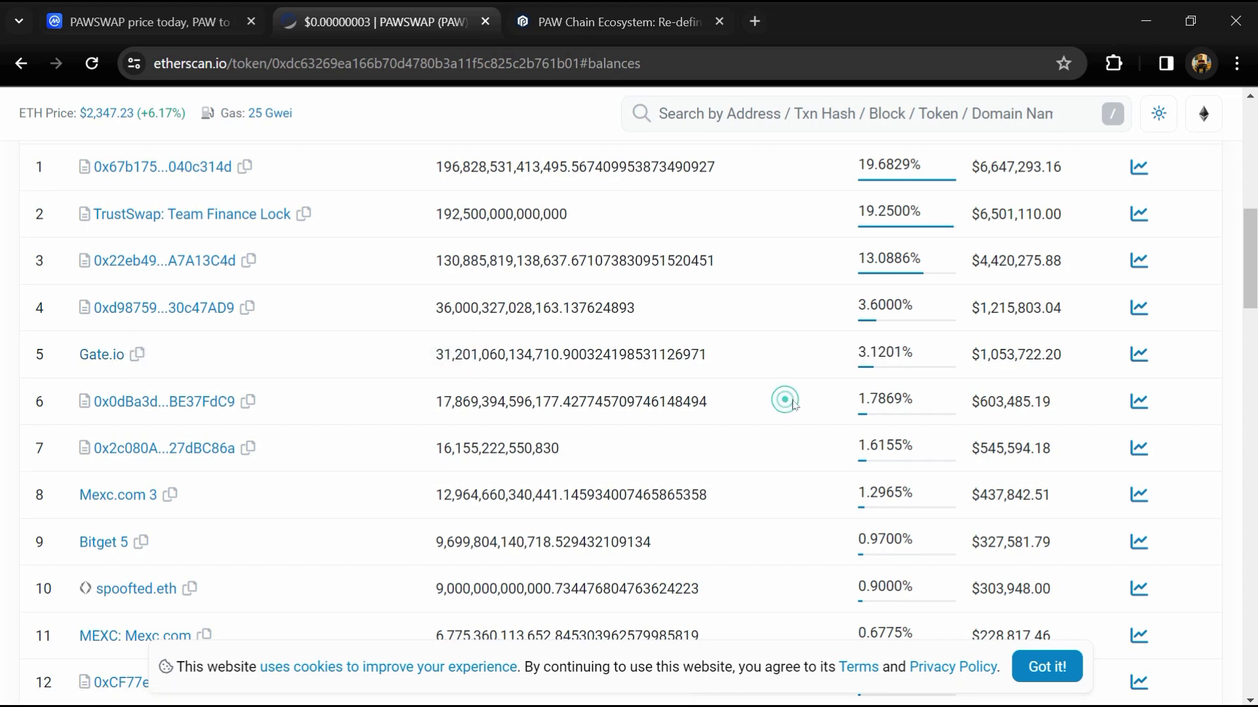
{"action": "scroll", "coordinate": [837, 390], "scroll_direction": "down", "scroll_amount": 2}
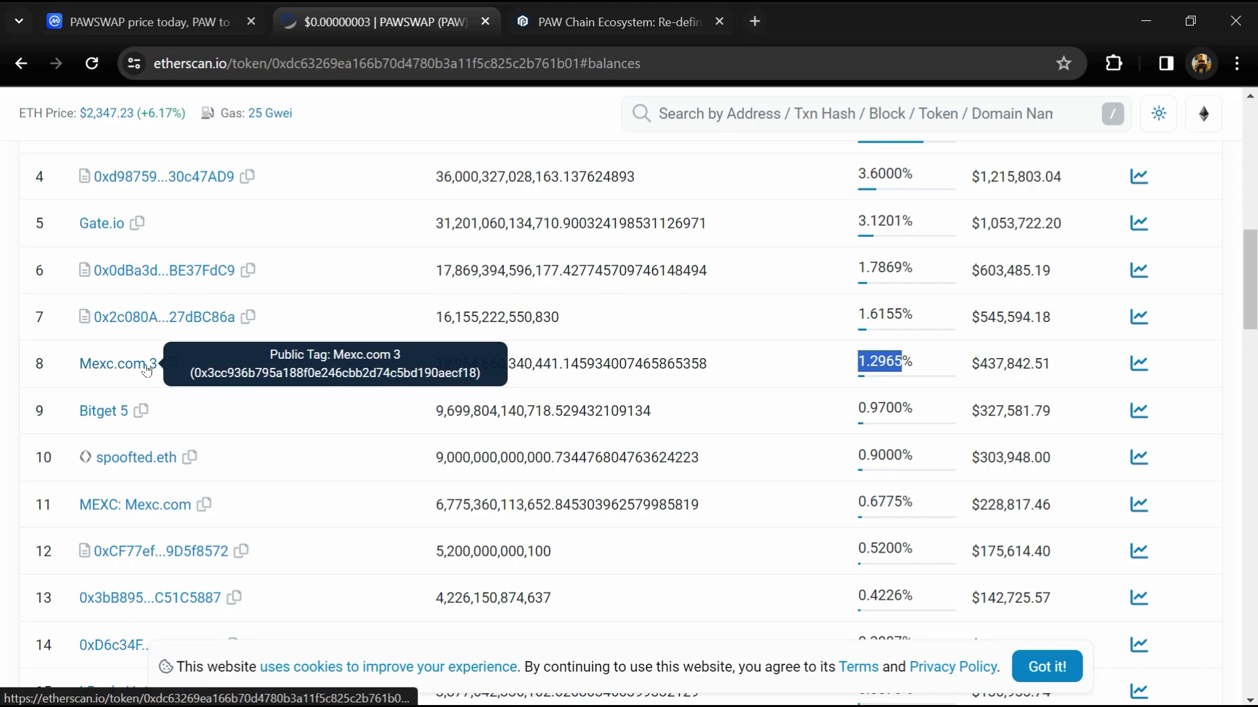
{"action": "left_click", "coordinate": [724, 323]}
{"action": "scroll", "coordinate": [743, 338], "scroll_direction": "down", "scroll_amount": 3}
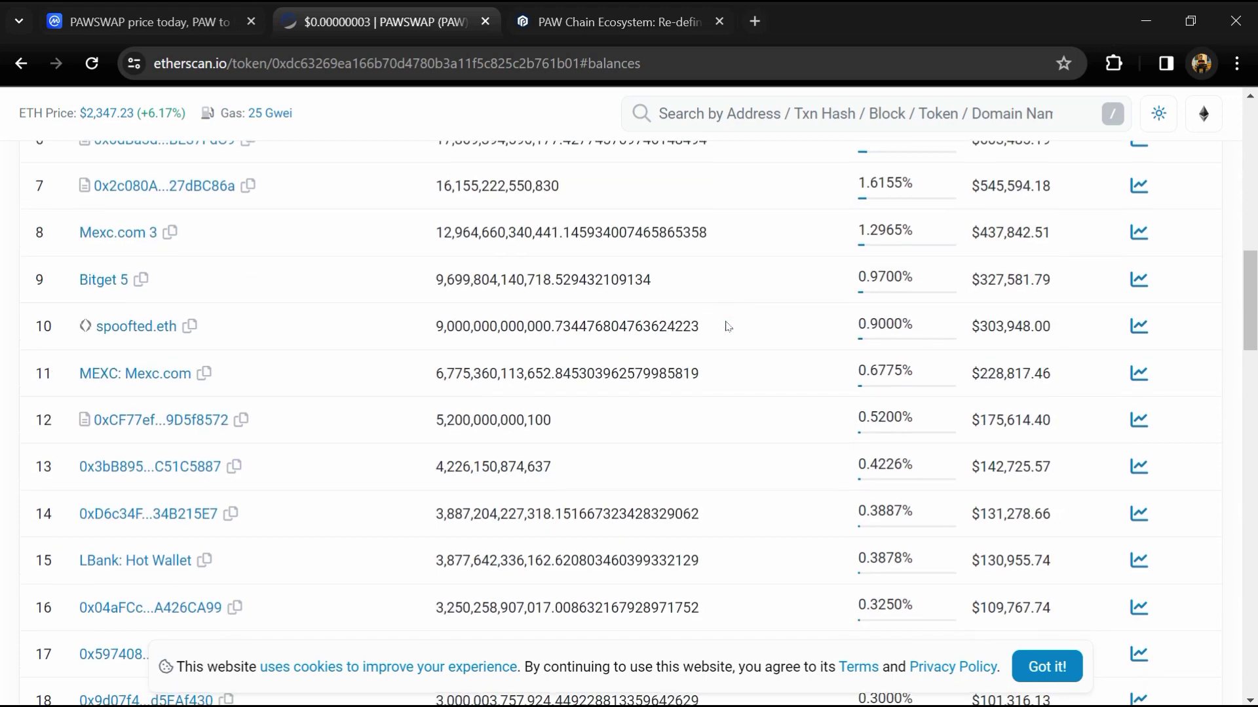
{"action": "scroll", "coordinate": [743, 338], "scroll_direction": "down", "scroll_amount": 2}
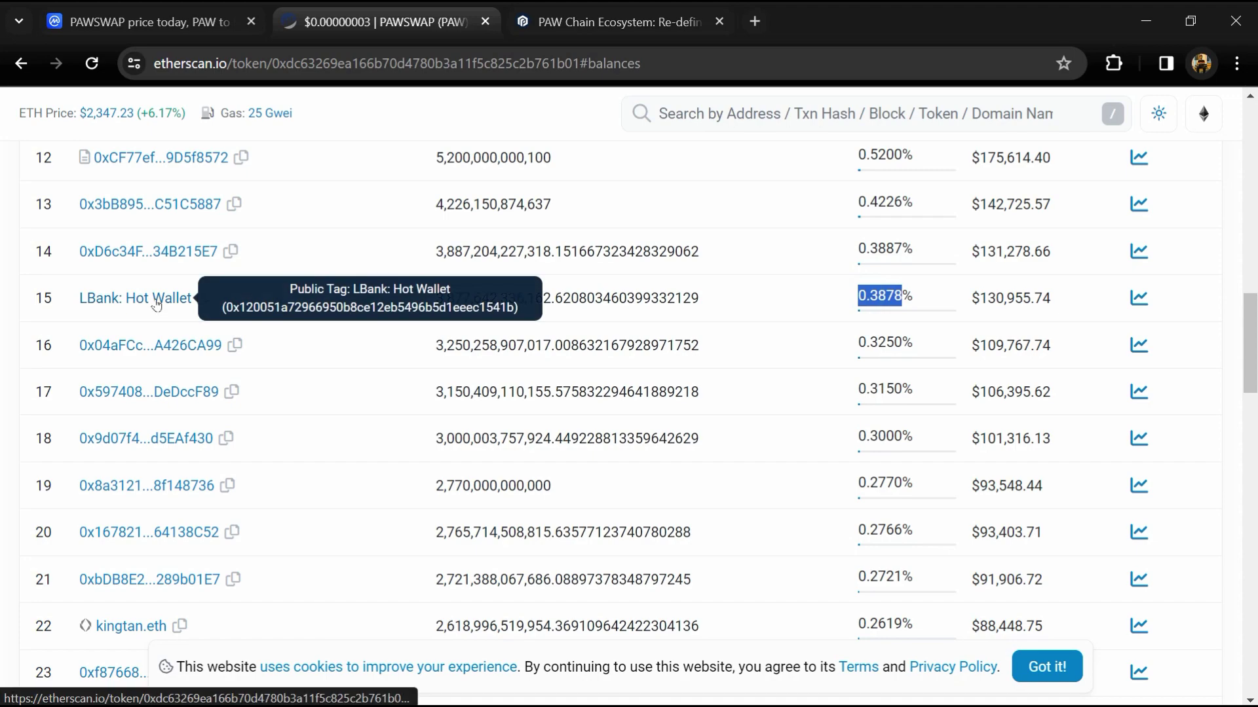
{"action": "left_click", "coordinate": [806, 441]}
{"action": "scroll", "coordinate": [806, 440], "scroll_direction": "down", "scroll_amount": 3}
{"action": "scroll", "coordinate": [805, 445], "scroll_direction": "down", "scroll_amount": 3}
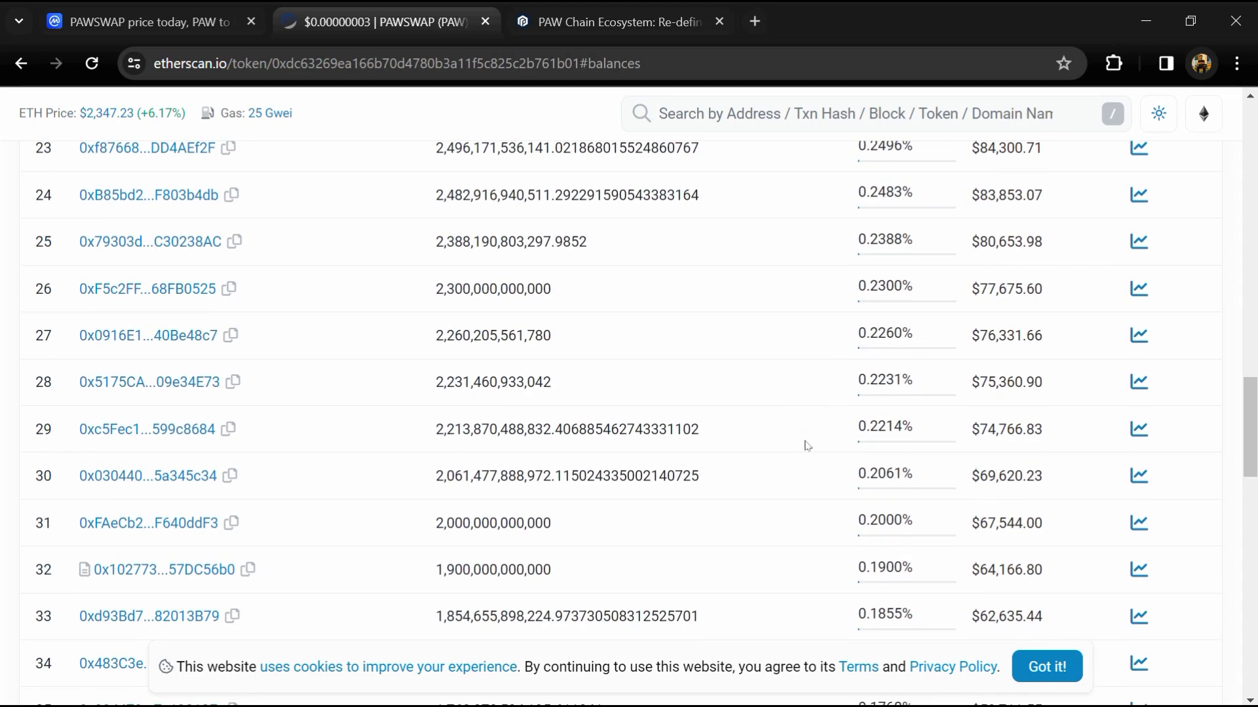
{"action": "scroll", "coordinate": [806, 445], "scroll_direction": "down", "scroll_amount": 4}
{"action": "scroll", "coordinate": [806, 445], "scroll_direction": "down", "scroll_amount": 2}
{"action": "scroll", "coordinate": [807, 445], "scroll_direction": "down", "scroll_amount": 2}
{"action": "scroll", "coordinate": [806, 446], "scroll_direction": "up", "scroll_amount": 5}
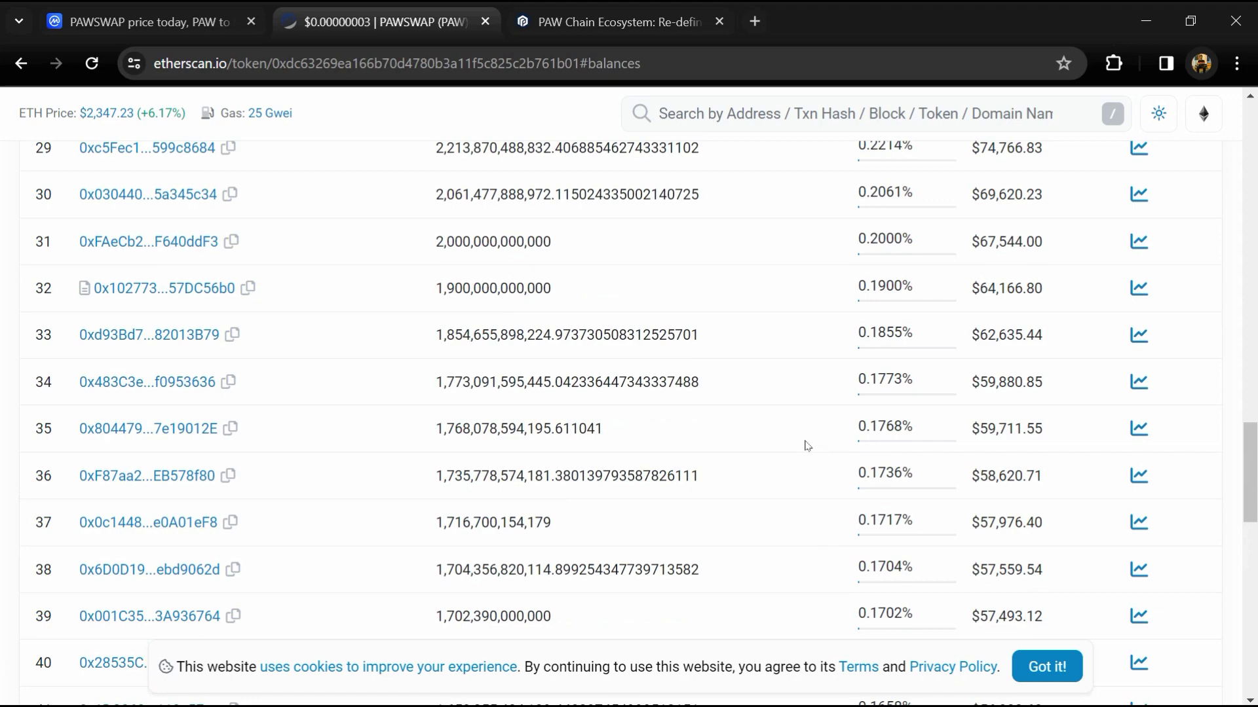
{"action": "scroll", "coordinate": [806, 445], "scroll_direction": "up", "scroll_amount": 3}
{"action": "scroll", "coordinate": [807, 445], "scroll_direction": "up", "scroll_amount": 3}
{"action": "scroll", "coordinate": [805, 445], "scroll_direction": "up", "scroll_amount": 3}
{"action": "scroll", "coordinate": [806, 445], "scroll_direction": "up", "scroll_amount": 2}
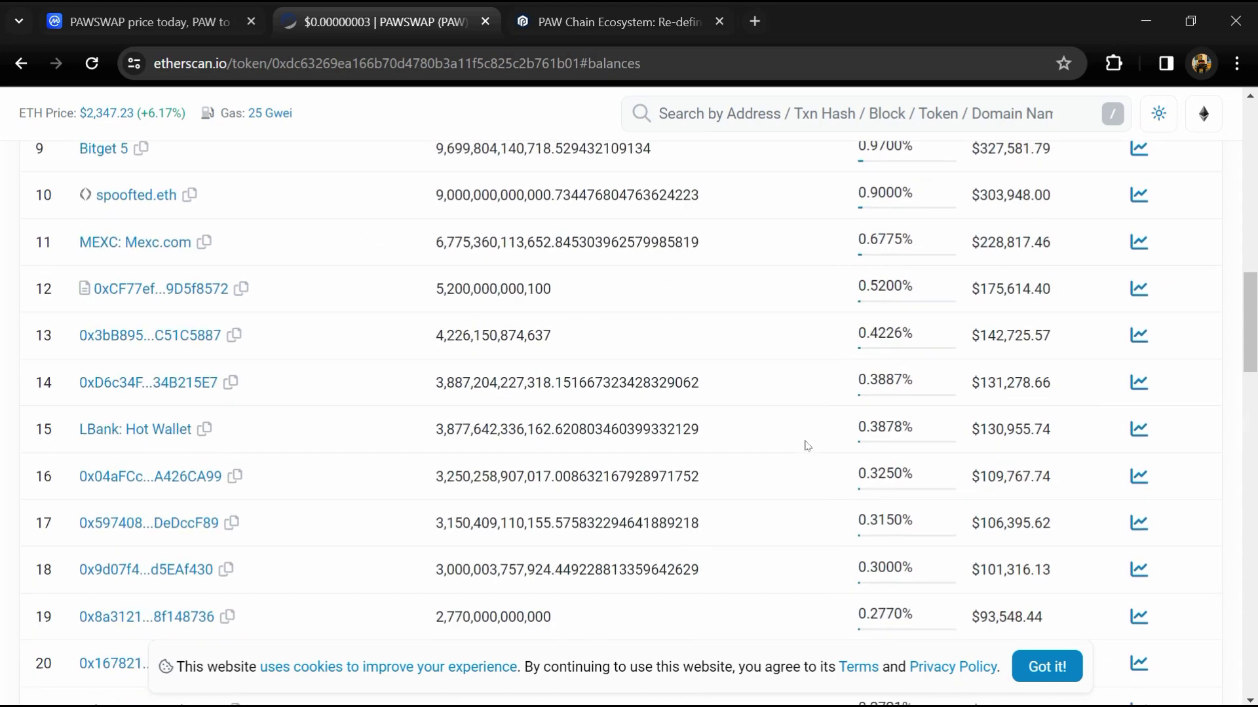
{"action": "scroll", "coordinate": [806, 445], "scroll_direction": "up", "scroll_amount": 3}
{"action": "scroll", "coordinate": [806, 446], "scroll_direction": "up", "scroll_amount": 3}
{"action": "scroll", "coordinate": [806, 445], "scroll_direction": "down", "scroll_amount": 1}
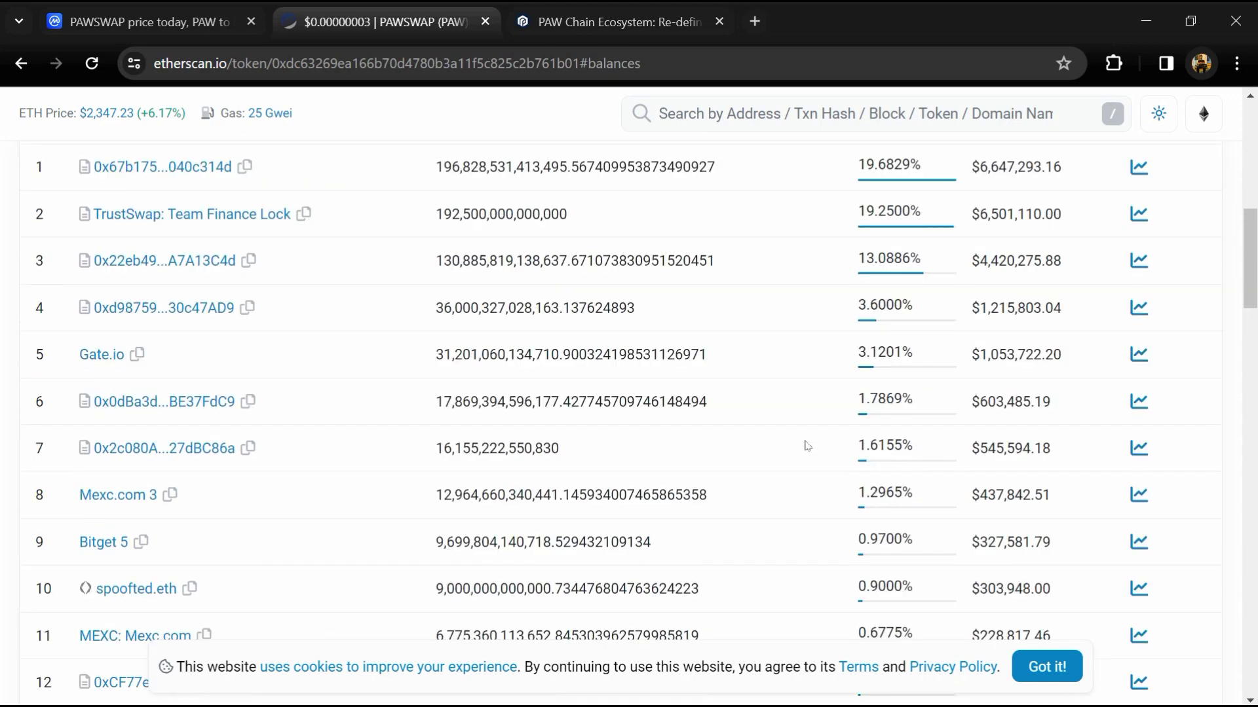